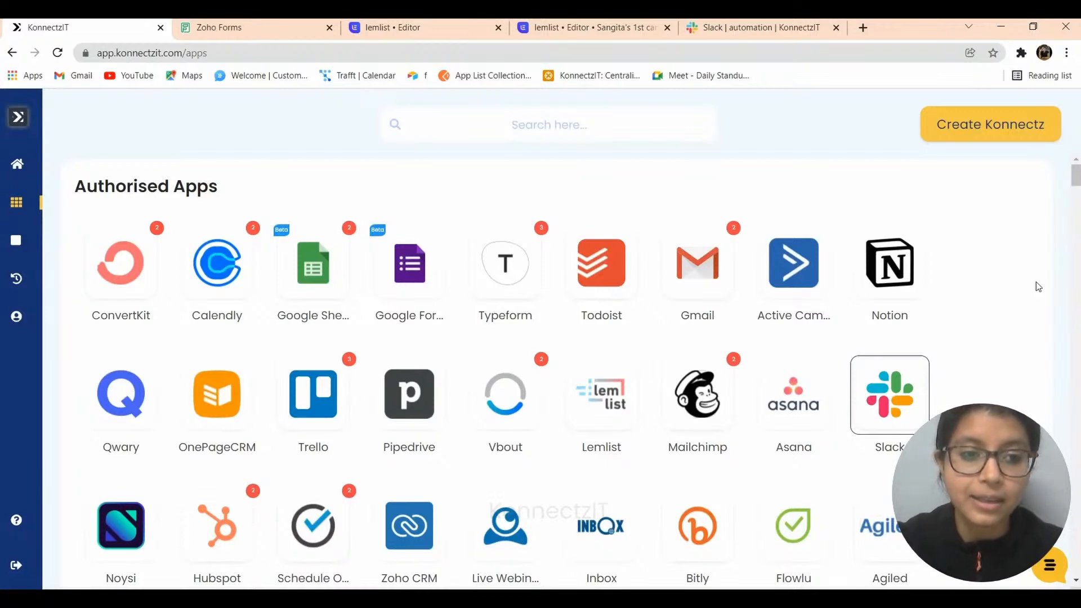
# - Switch to the Zoho Forms tab to view the three forms under My Forms
pyautogui.click(274, 28)
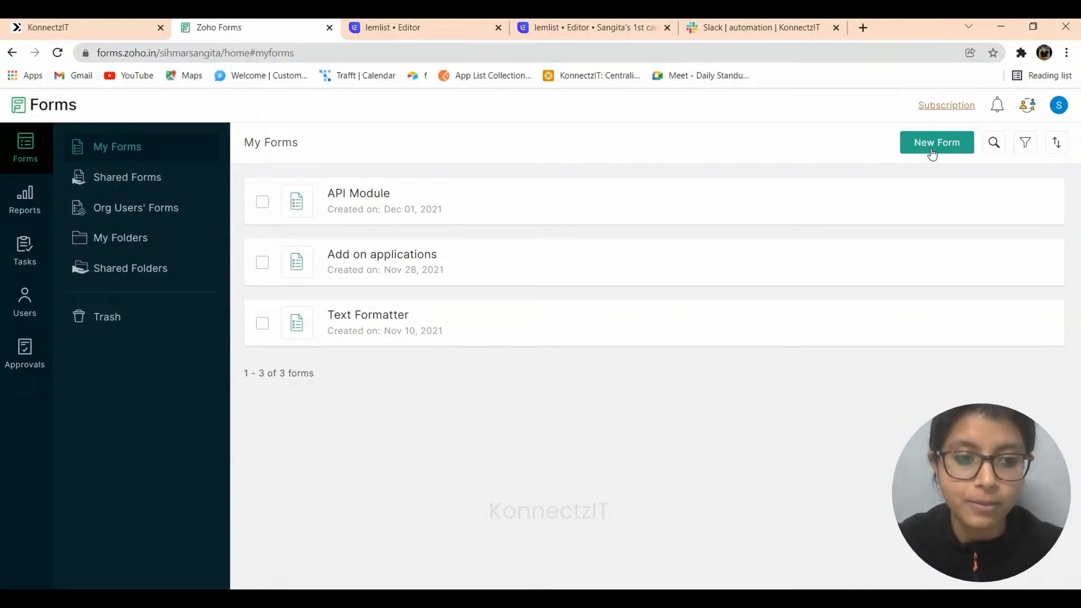
# - Switch to the lemlist campaign tab to view its Leads list with one lead
pyautogui.click(591, 23)
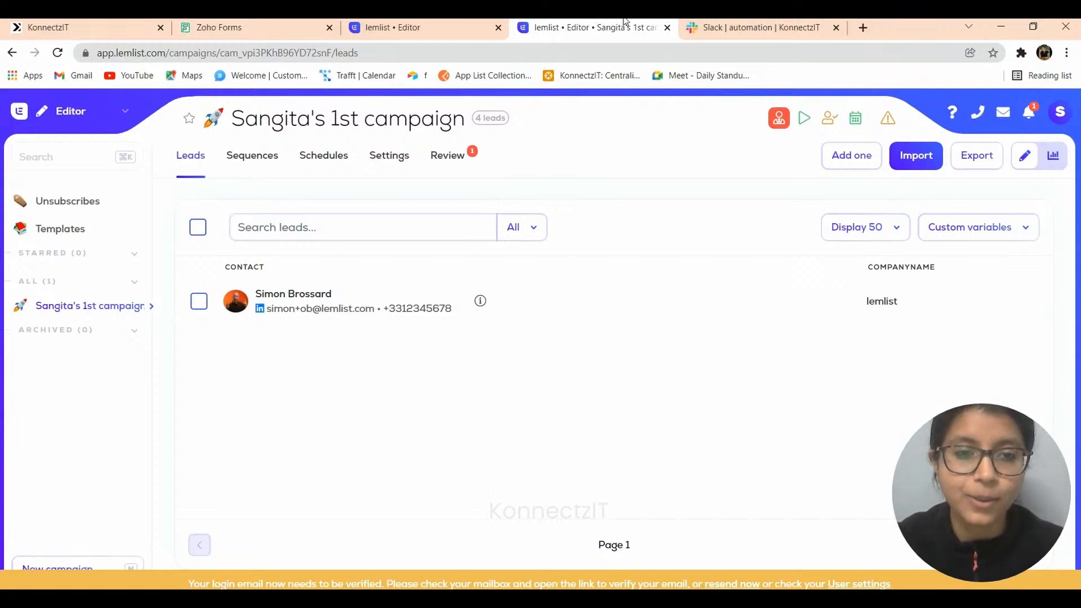
# - Switch to the Slack tab showing the #automation channel and its new-user message
pyautogui.click(739, 21)
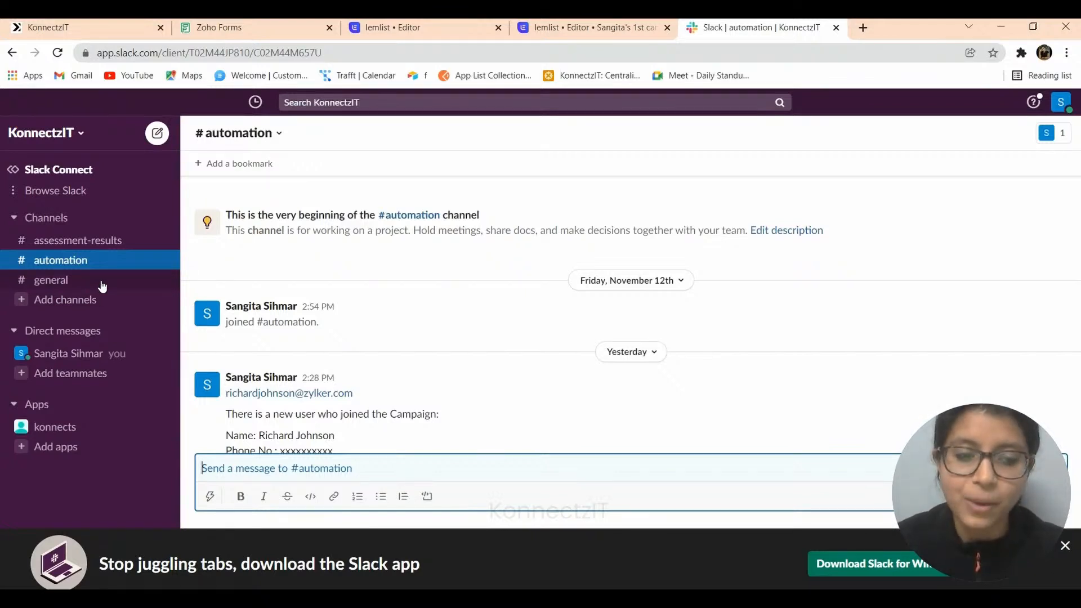
# - Return to the KonnectzIT Authorised Apps page listing the connected apps
pyautogui.click(71, 21)
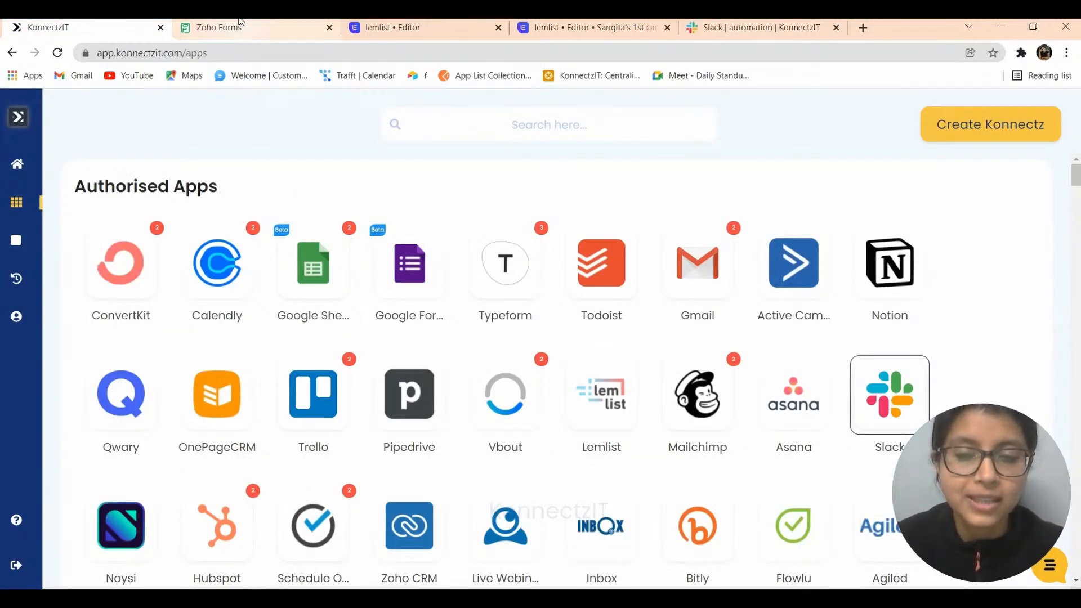
# - Start adding another Lemlist account in KonnectzIT, then go to lemlist for the API key
pyautogui.click(608, 404)
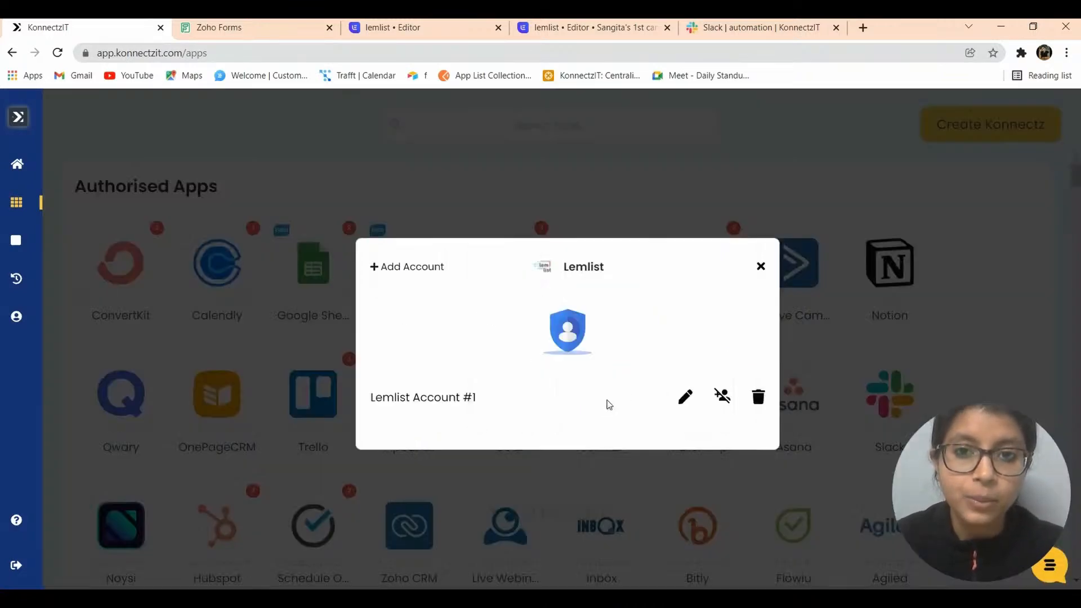
pyautogui.click(407, 268)
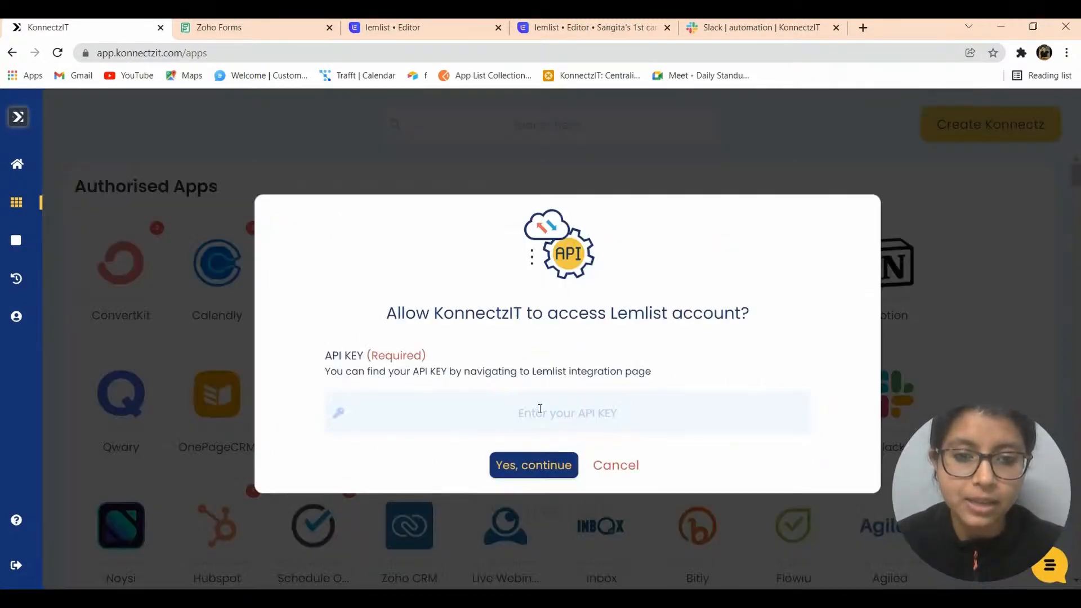
pyautogui.click(394, 27)
# - Reveal and select the API key in lemlist's Settings > Integrations API section
pyautogui.click(68, 112)
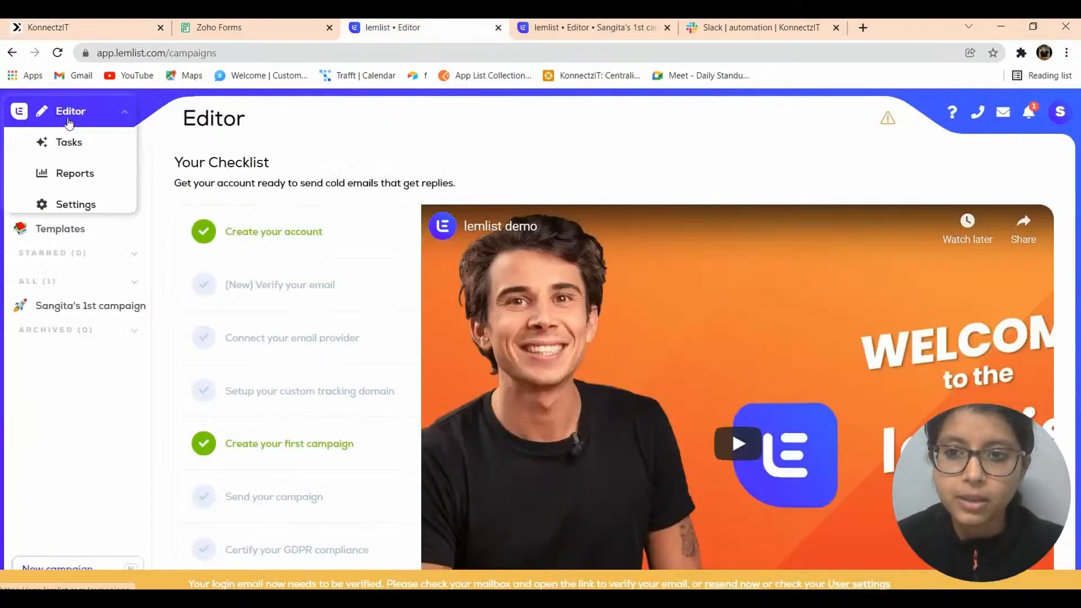
pyautogui.click(69, 206)
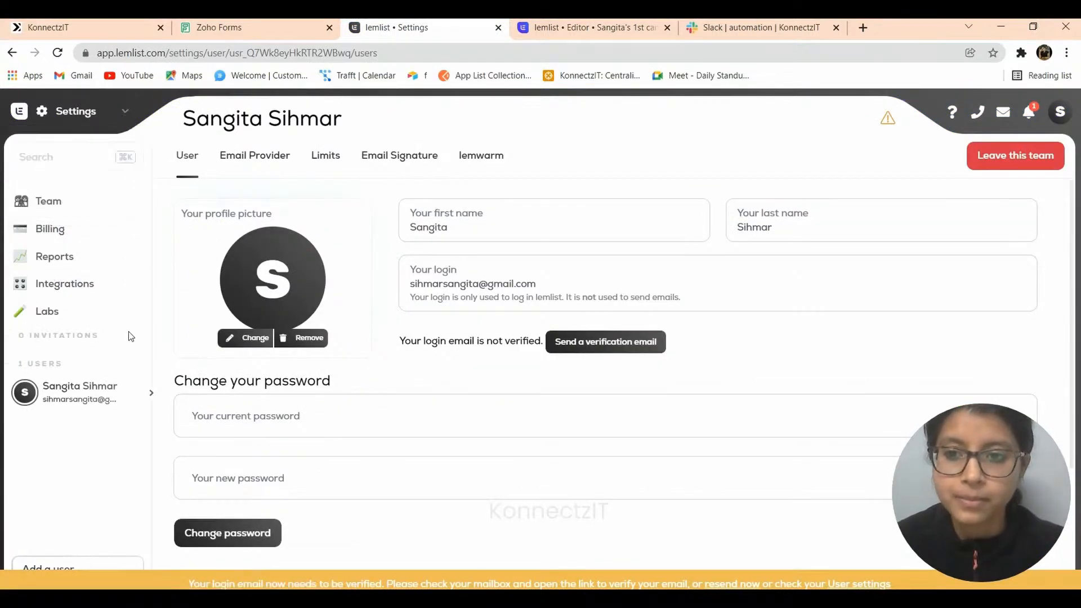
pyautogui.click(70, 290)
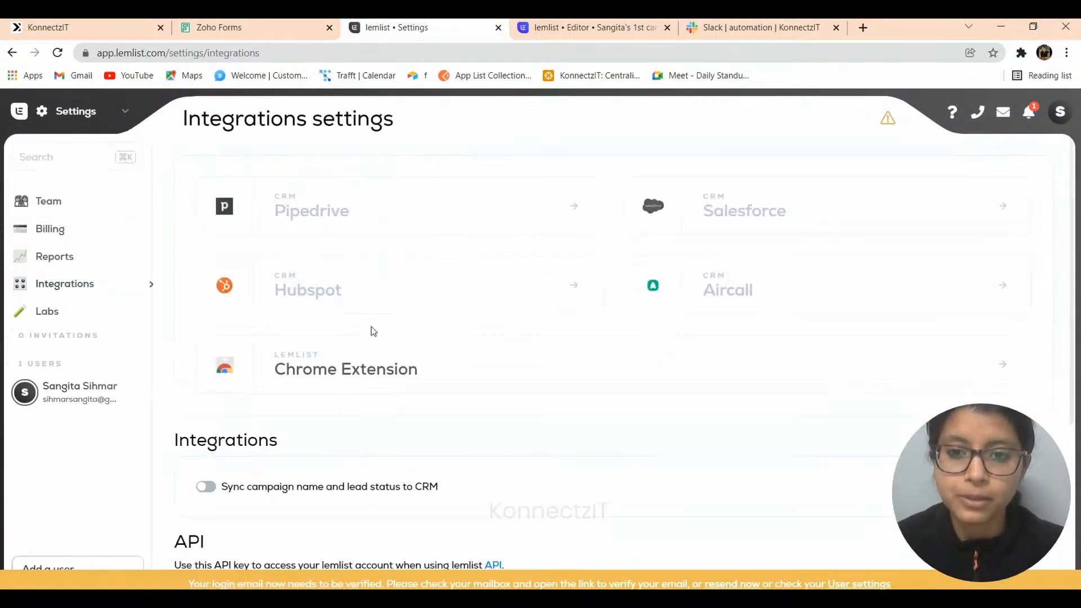
pyautogui.scroll(-3, 499, 381)
pyautogui.scroll(-2, 500, 380)
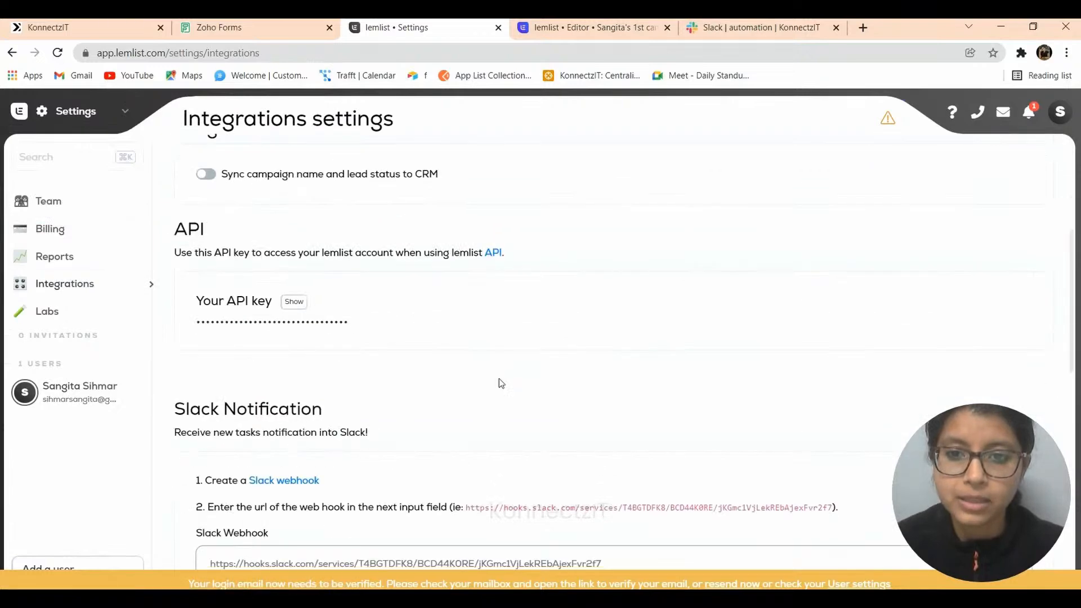
pyautogui.click(293, 301)
pyautogui.moveTo(363, 314); pyautogui.dragTo(193, 333)
pyautogui.hotkey('ctrl', 'c')
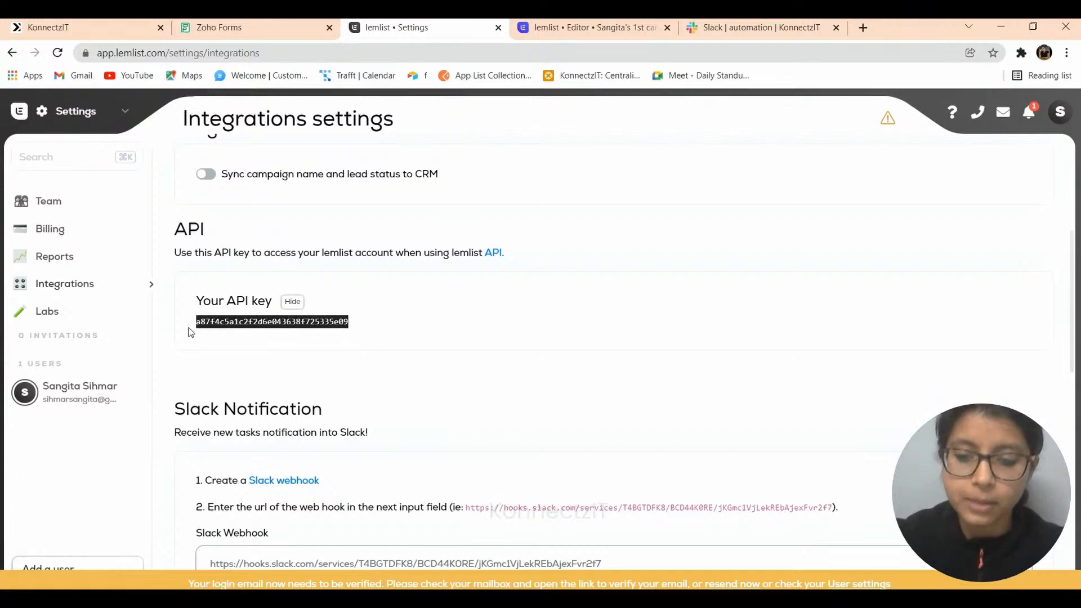
# - Close the lemlist tab, paste the API key into KonnectzIT's API KEY field, and confirm
pyautogui.click(499, 27)
pyautogui.hotkey('ctrl', '1')
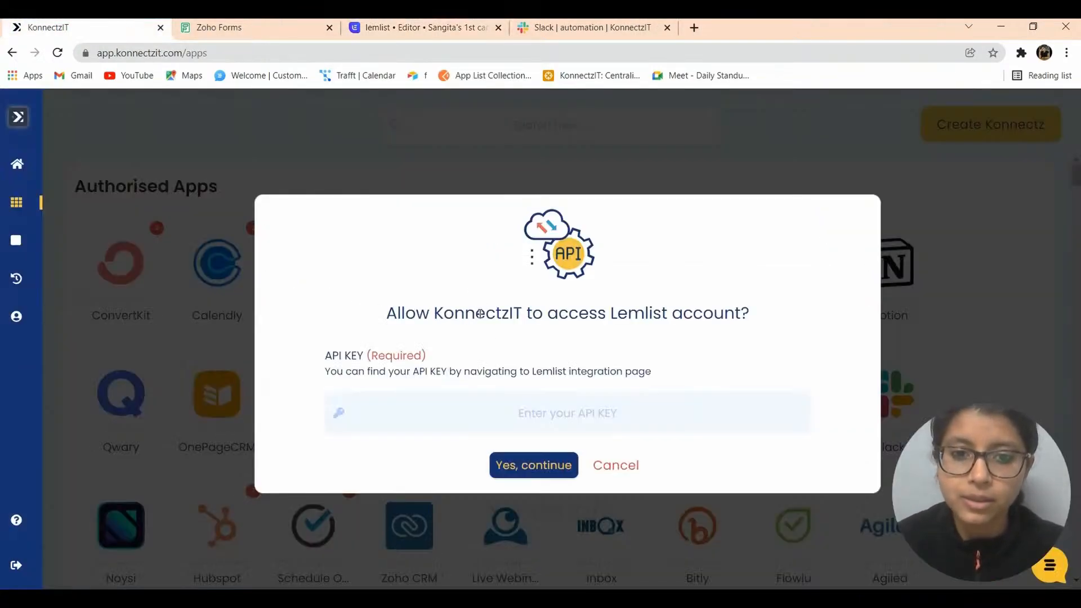
pyautogui.click(513, 405)
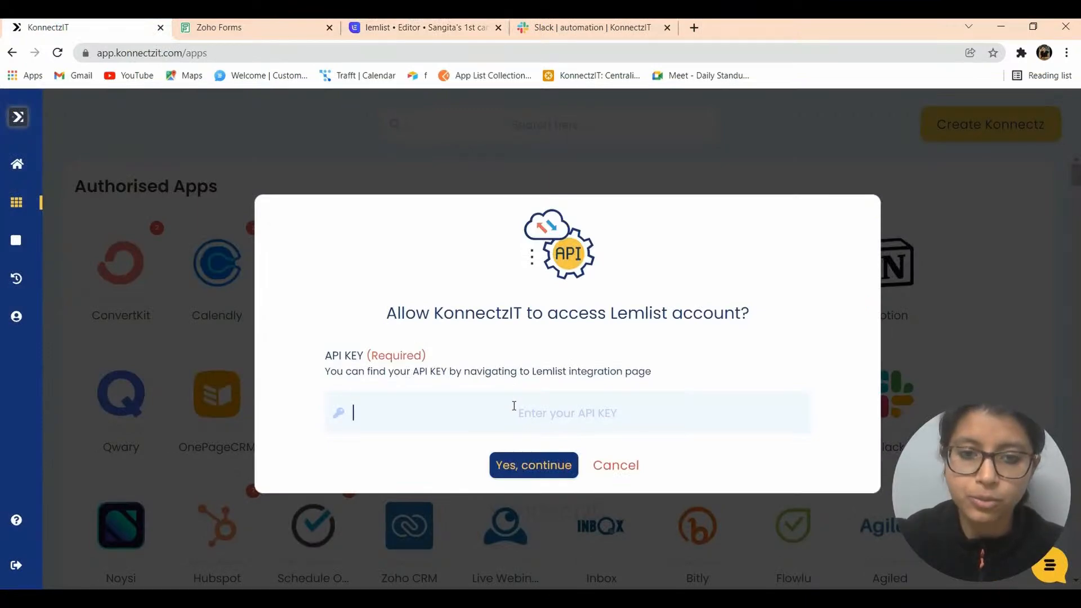
pyautogui.hotkey('ctrl', 'v')
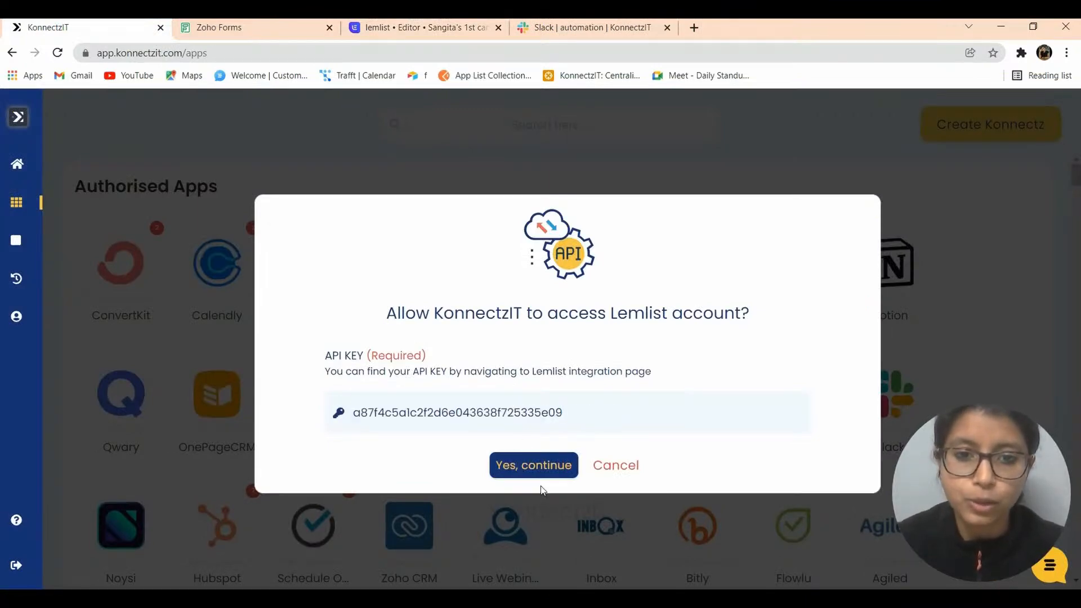
pyautogui.click(529, 474)
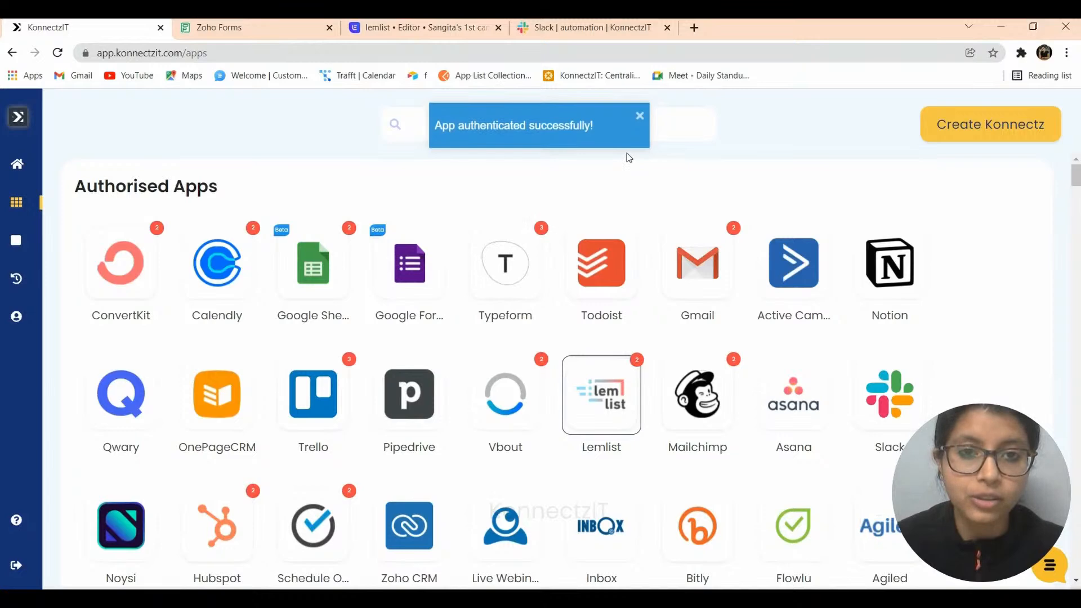
# - Add another Slack account, allowing Konnects access to the KonnectzIT Slack workspace
pyautogui.click(897, 390)
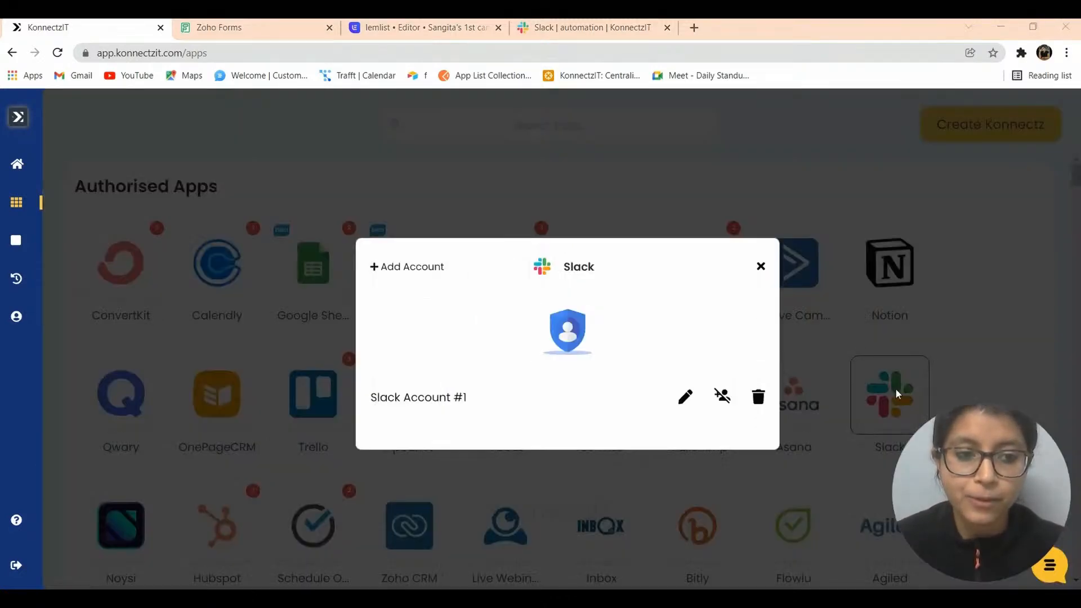
pyautogui.click(402, 268)
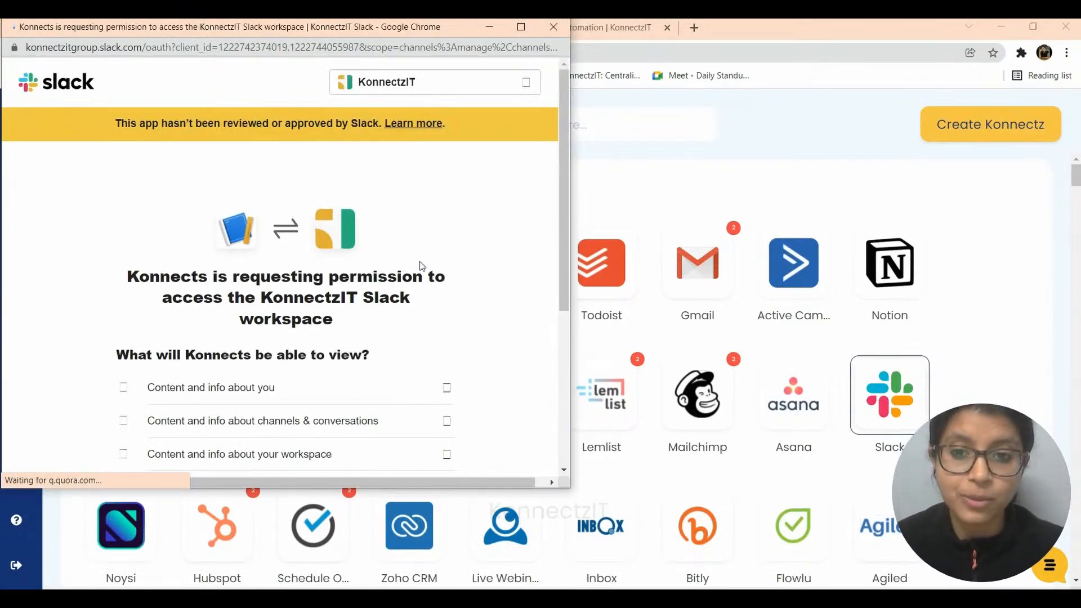
pyautogui.moveTo(563, 214); pyautogui.dragTo(571, 405)
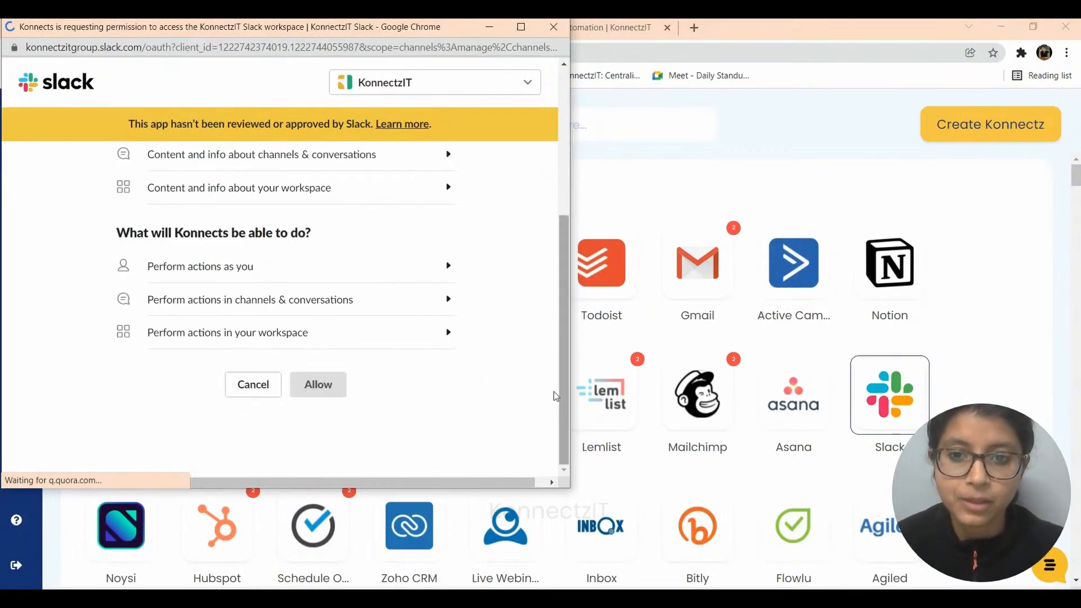
pyautogui.click(322, 393)
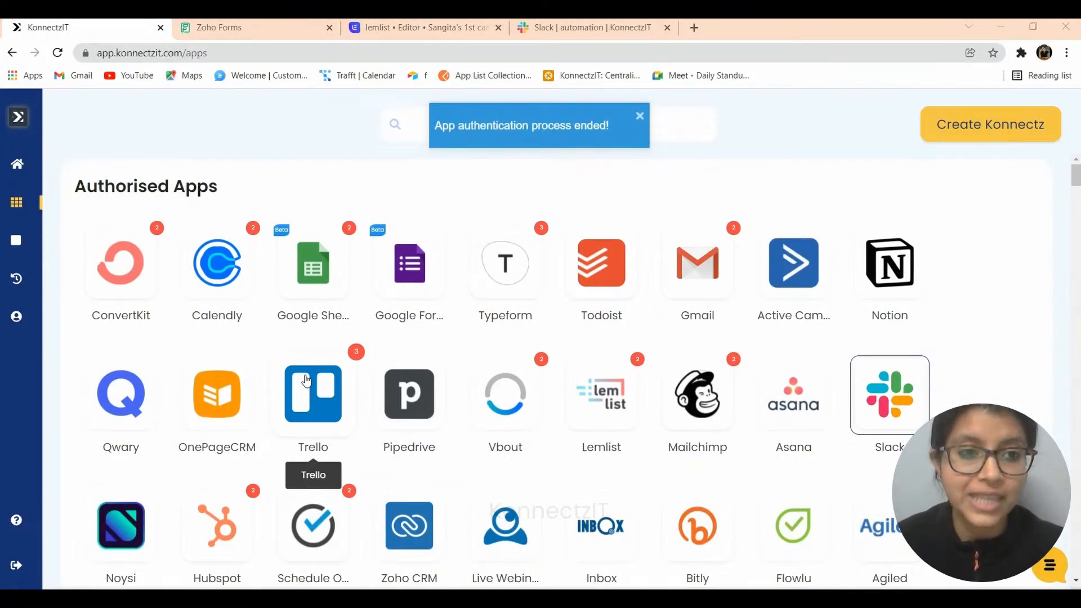
# - Create a new konnect named 'Zoho to Lemlist to Slack'
pyautogui.click(989, 124)
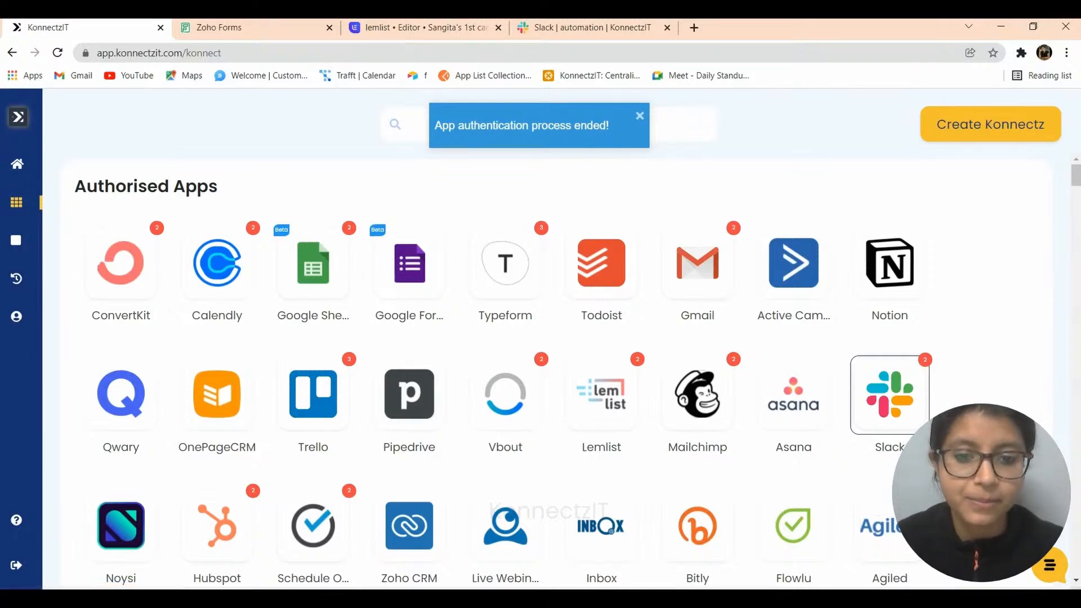
pyautogui.click(393, 116)
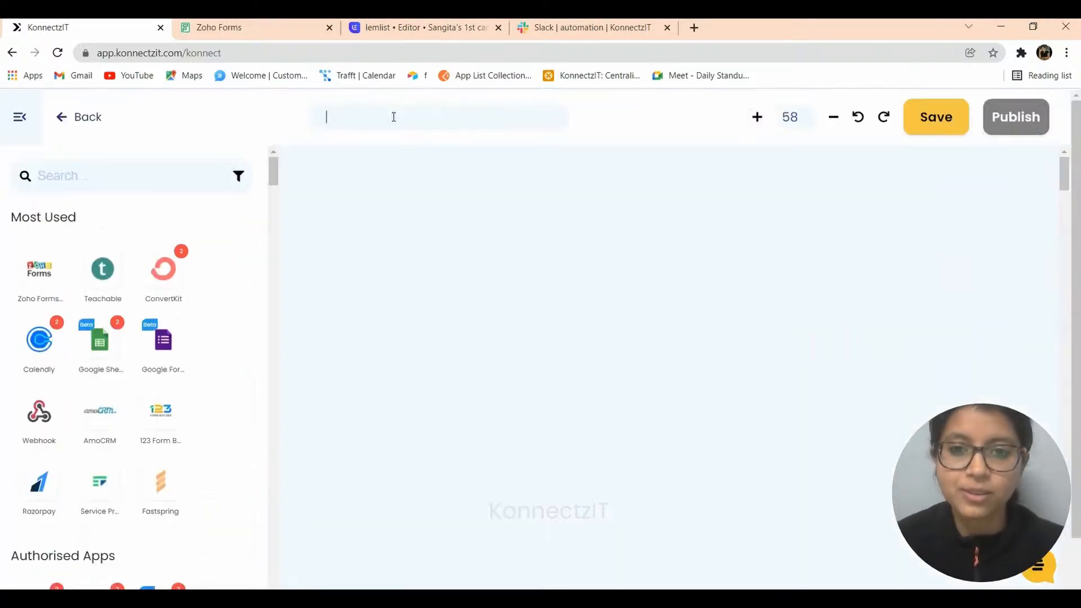
pyautogui.write('Zoho')
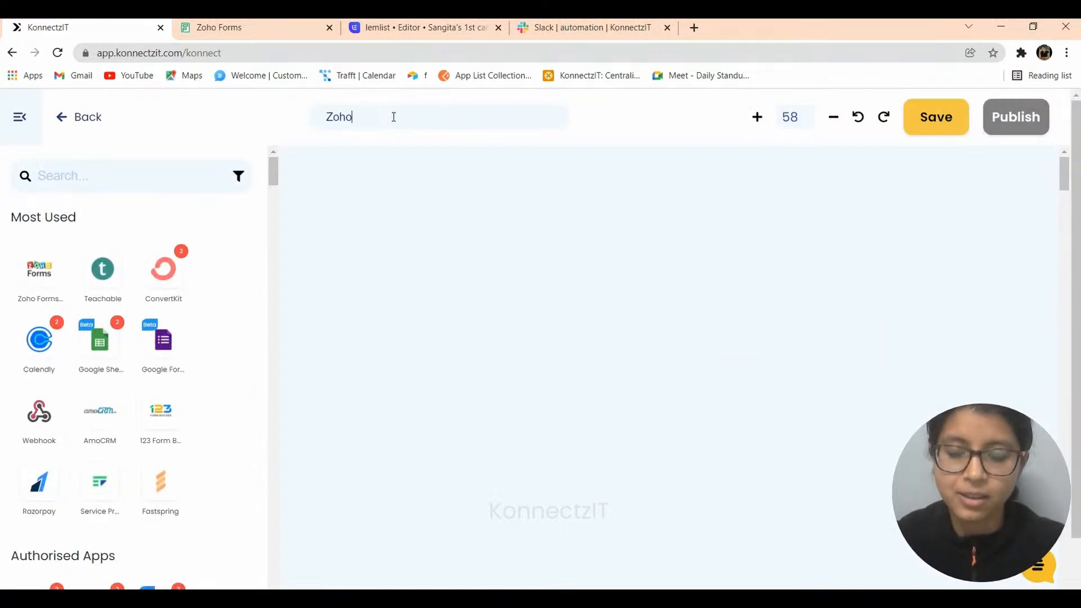
pyautogui.write(' to Lem')
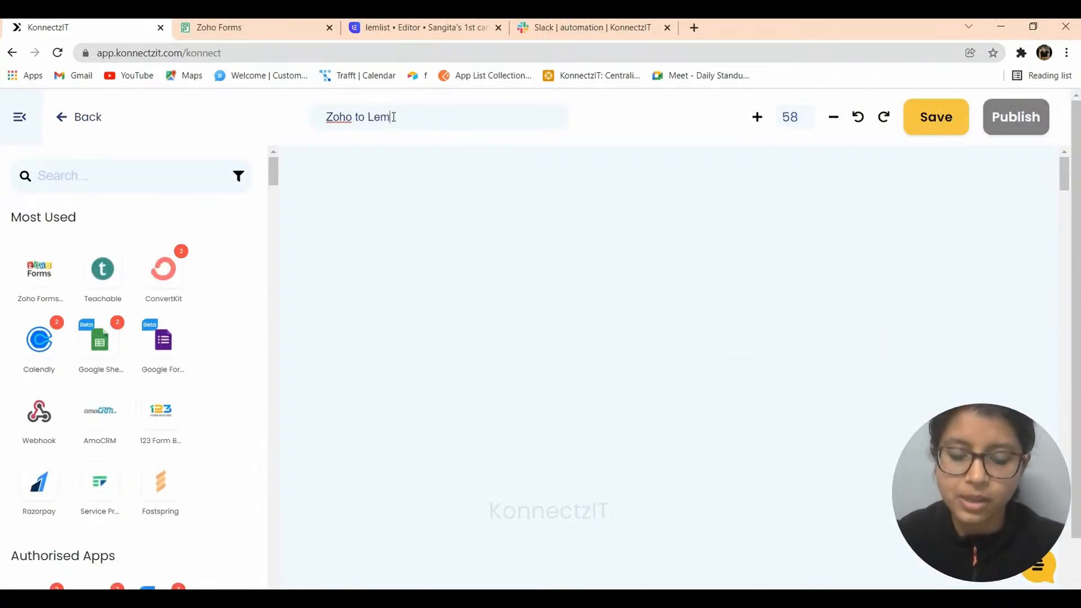
pyautogui.write('list to Slack')
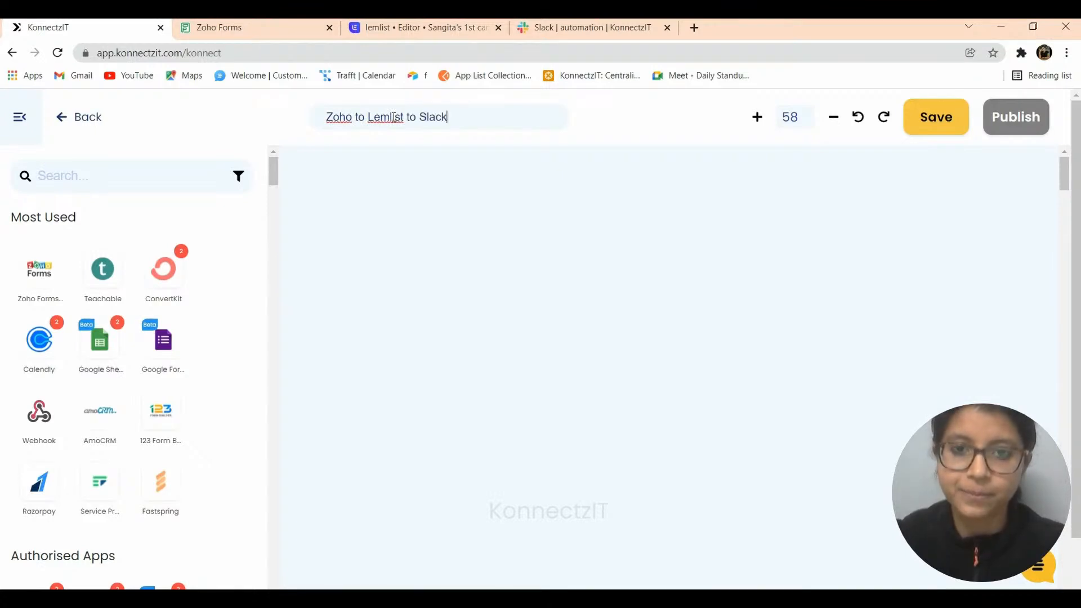
pyautogui.click(459, 312)
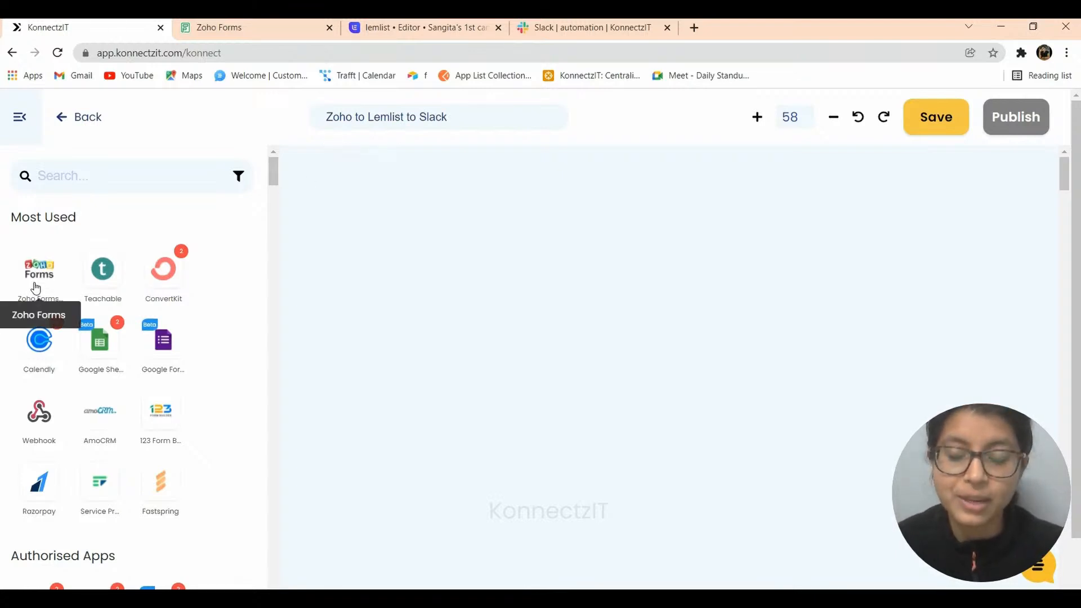
# - Add a Zoho Forms 'New Form Submitted' trigger and copy its webhook URL
pyautogui.moveTo(58, 276); pyautogui.dragTo(335, 195)
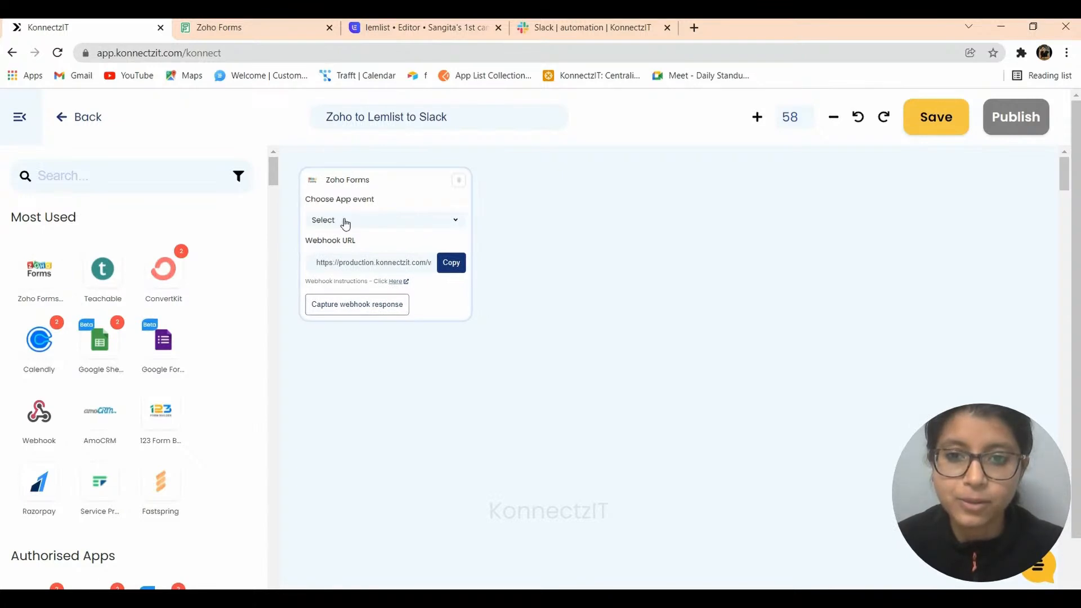
pyautogui.click(336, 224)
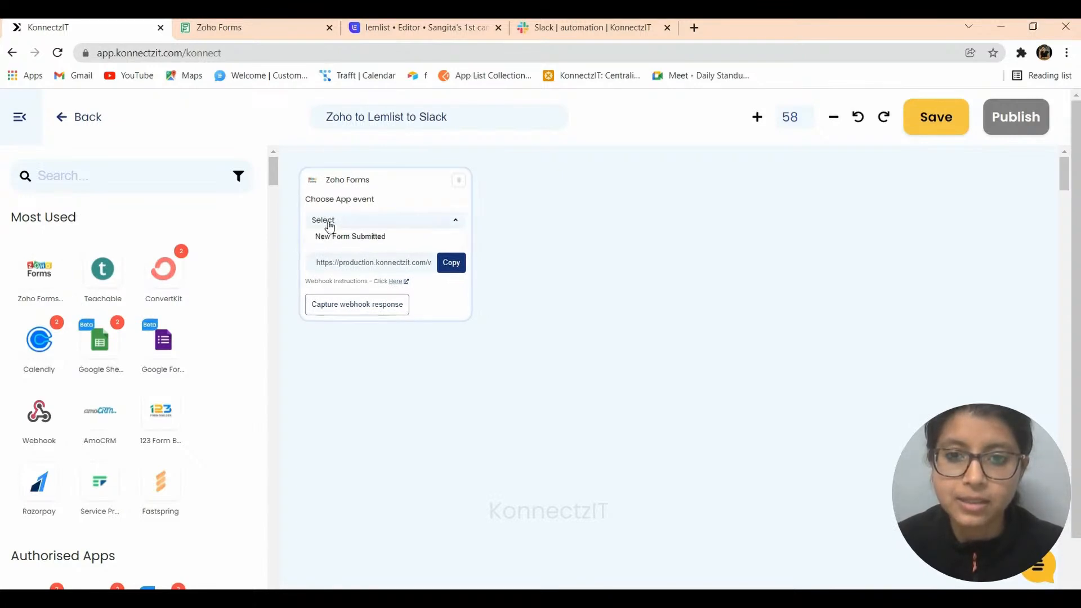
pyautogui.click(453, 265)
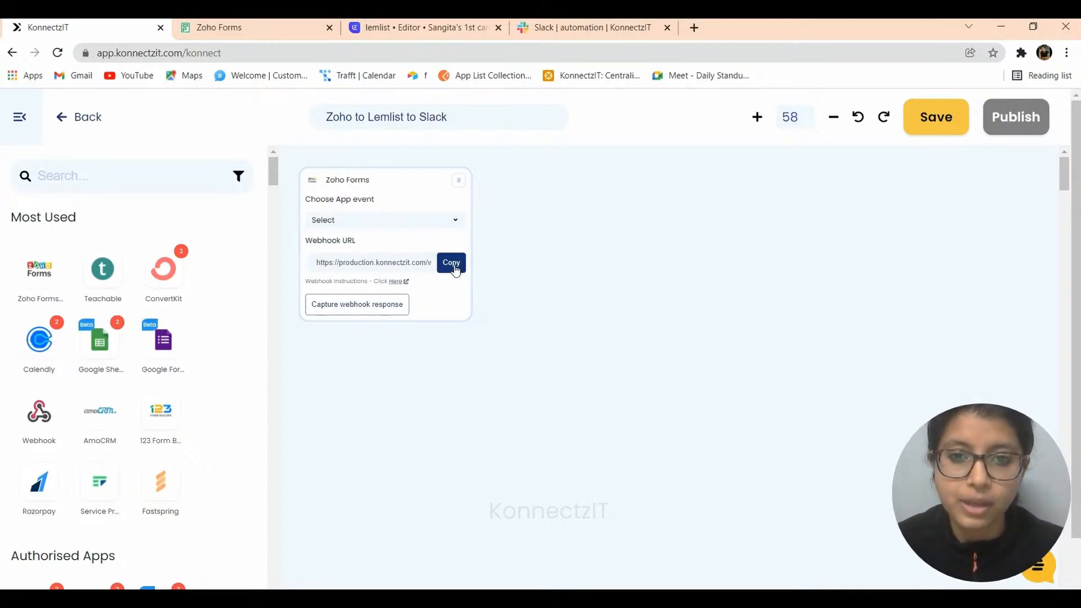
pyautogui.click(365, 270)
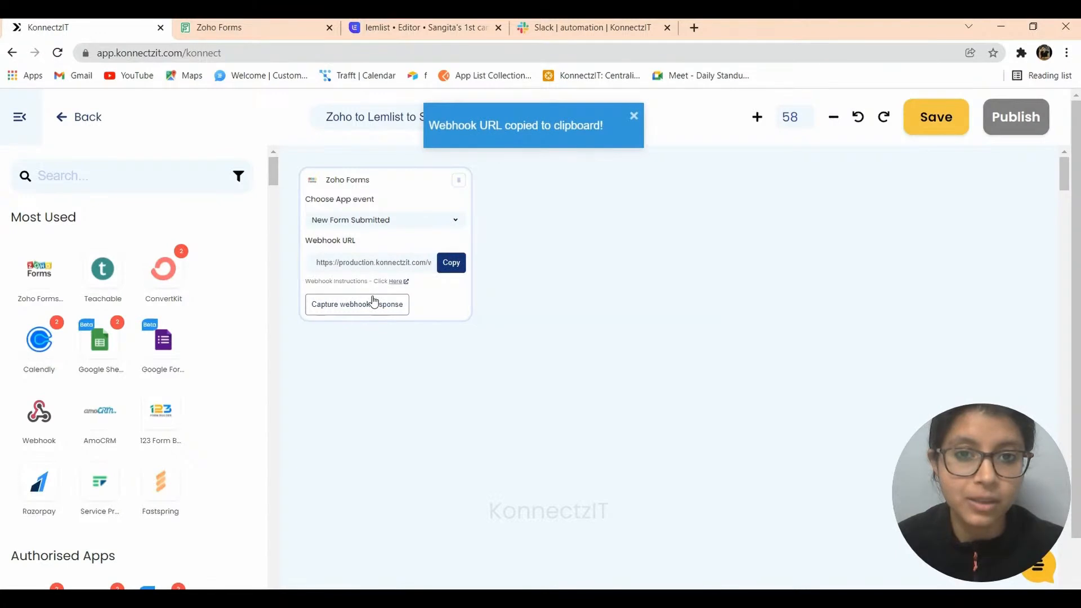
pyautogui.click(214, 27)
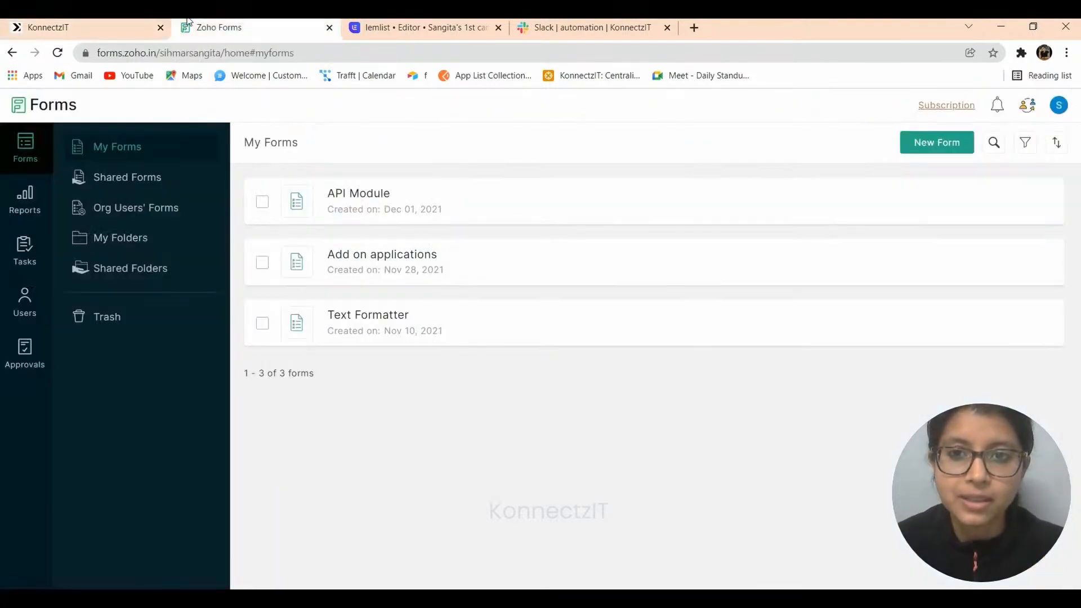
# - Open the Webhooks integration settings of the Text Formatter form in Zoho Forms
pyautogui.moveTo(371, 335)
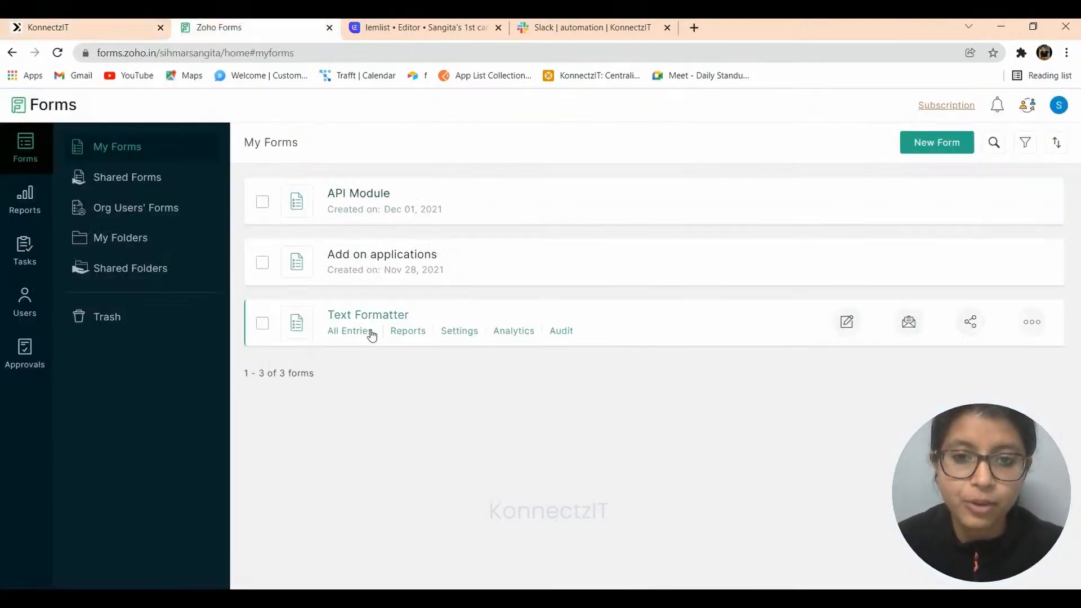
pyautogui.click(846, 324)
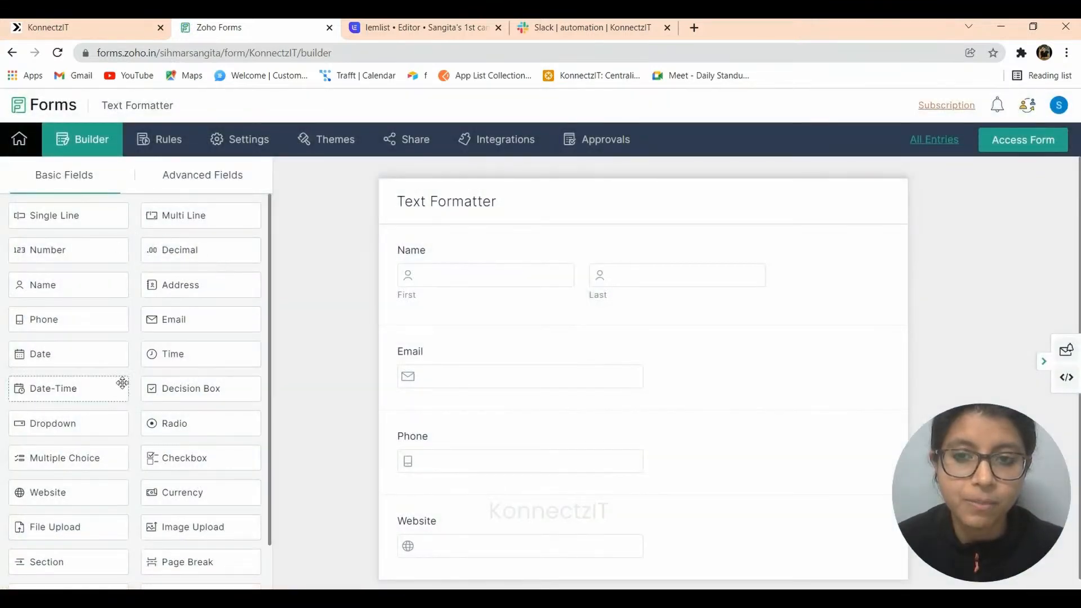
pyautogui.click(473, 141)
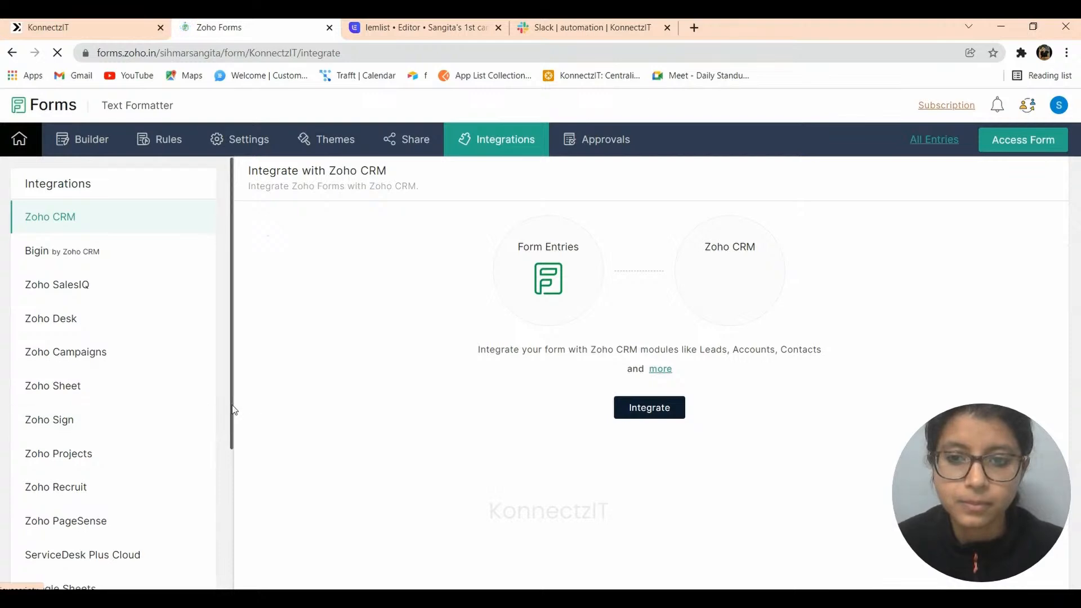
pyautogui.scroll(-4, 234, 410)
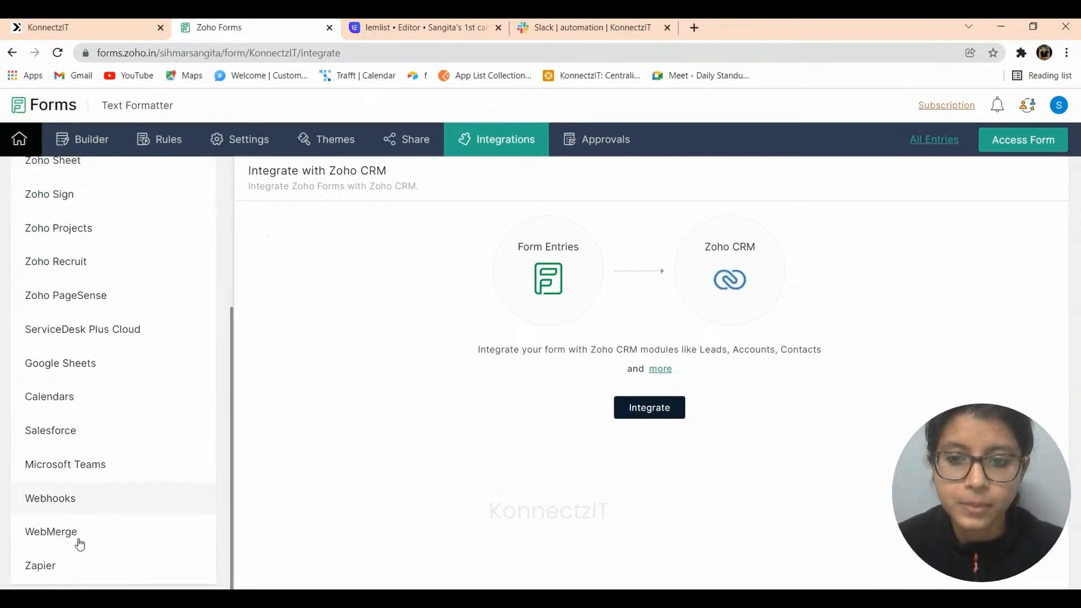
pyautogui.click(48, 497)
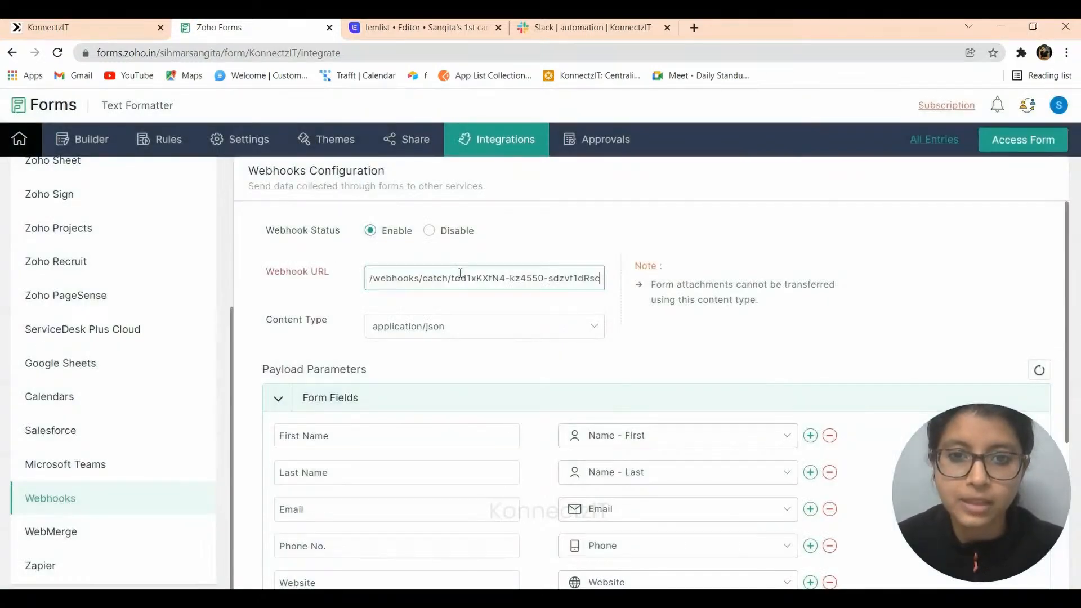
# - Replace the Webhook URL with the copied KonnectzIT URL, save, and return to KonnectzIT
pyautogui.tripleClick(461, 273)
pyautogui.hotkey('ctrl', 'v')
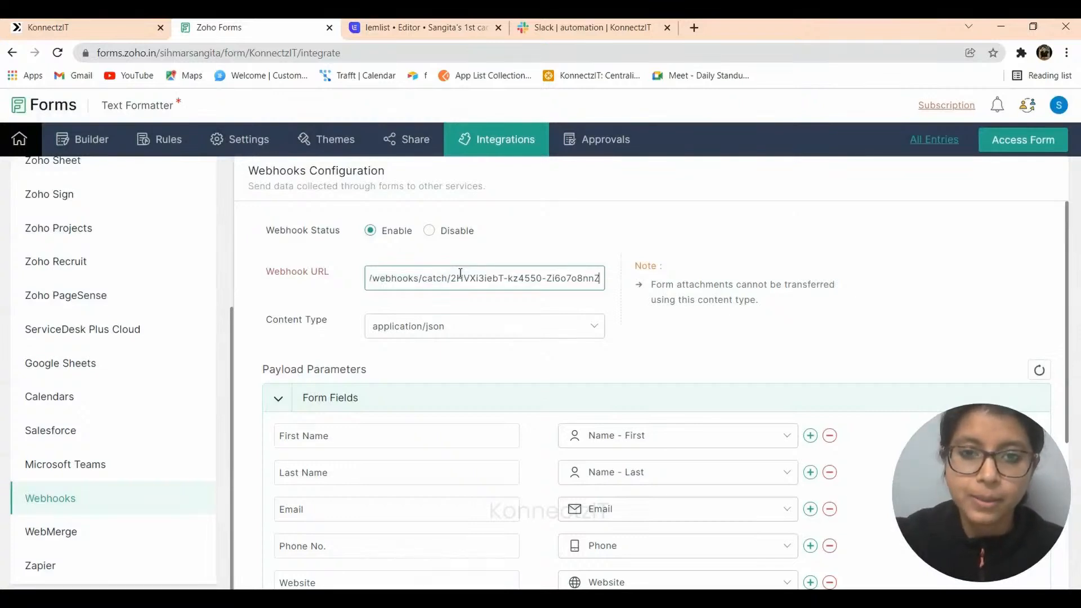
pyautogui.scroll(-1, 495, 418)
pyautogui.scroll(-4, 496, 422)
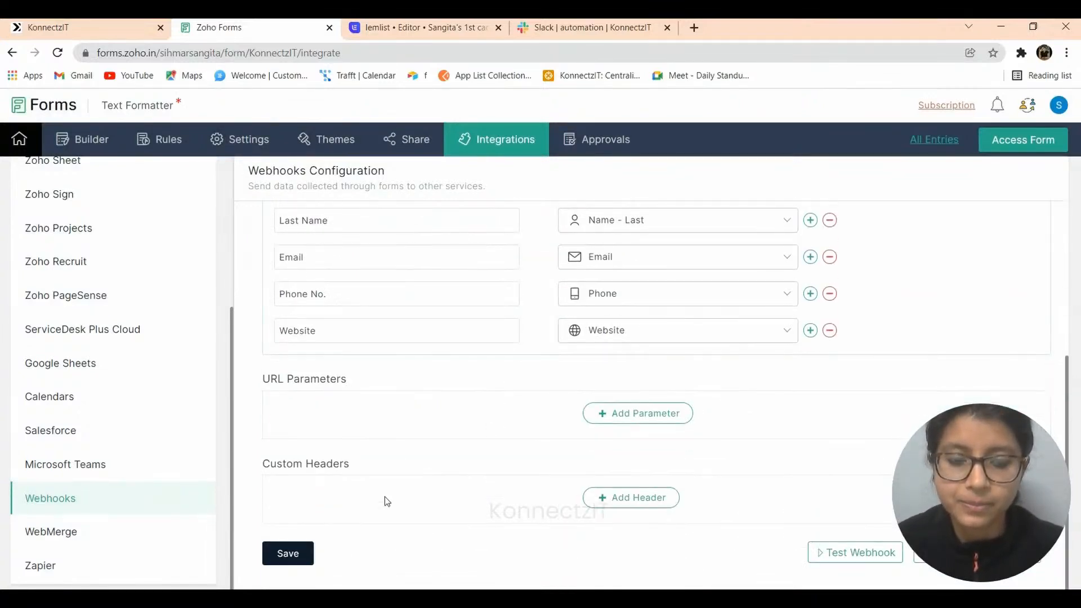
pyautogui.click(278, 556)
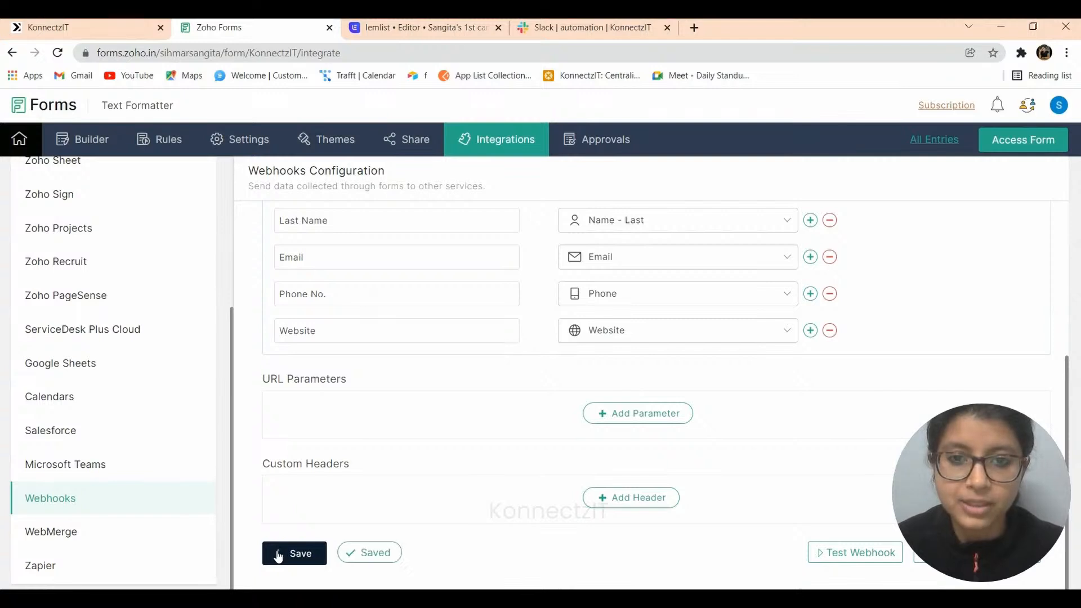
pyautogui.click(41, 23)
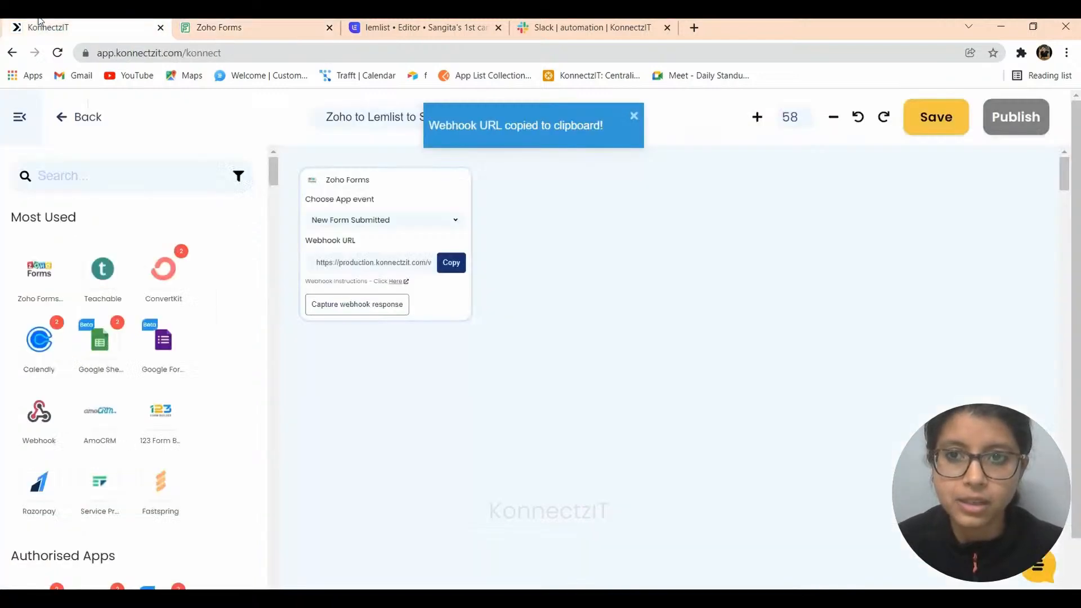
# - Run a Zoho Forms test webhook so KonnectzIT captures sample email, name, website and phone data
pyautogui.click(354, 305)
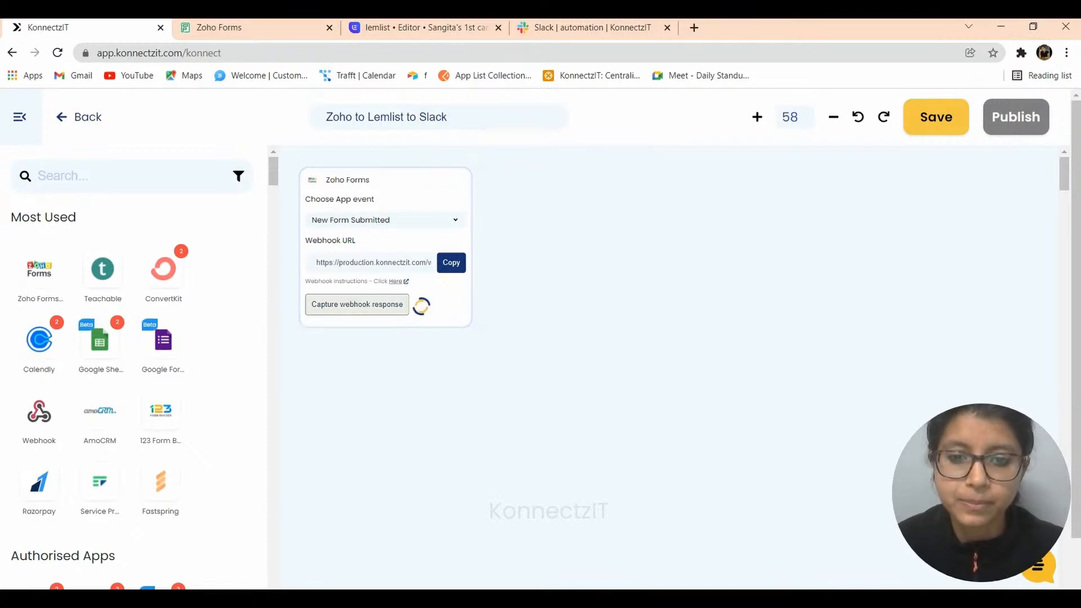
pyautogui.click(277, 23)
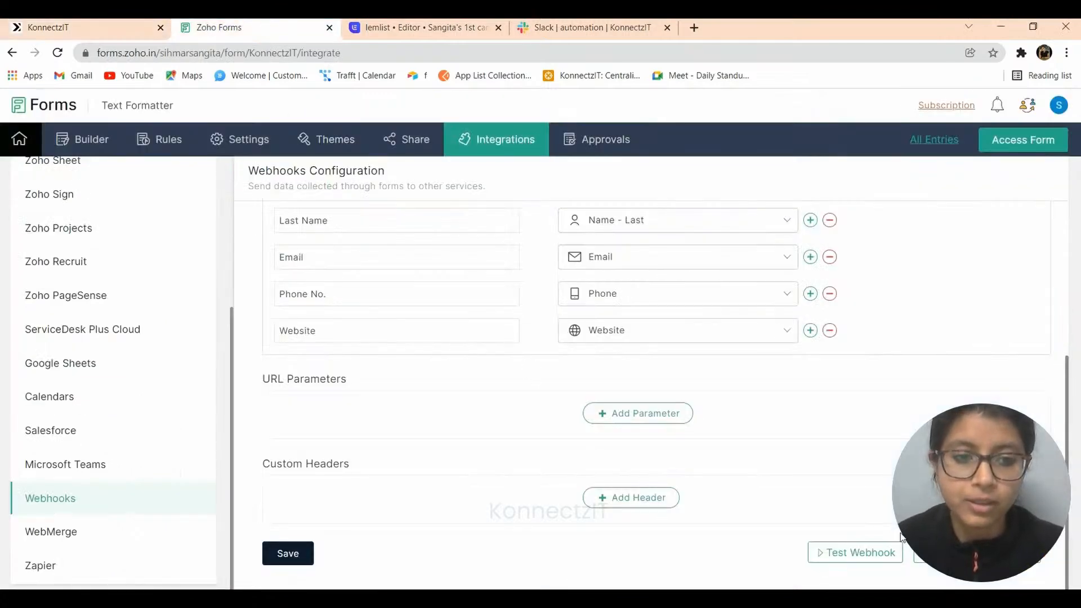
pyautogui.click(864, 555)
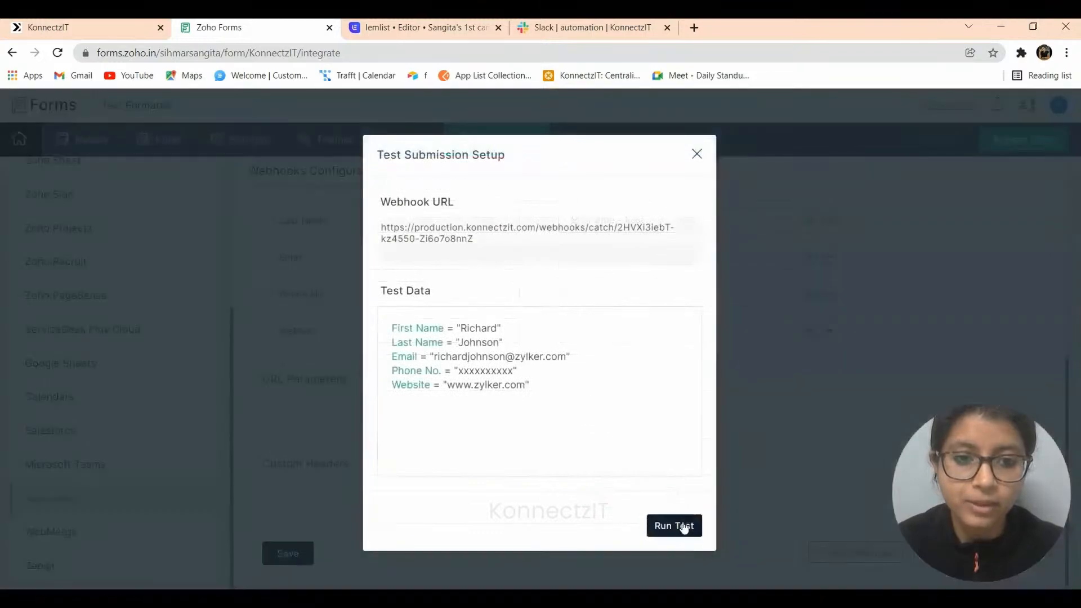
pyautogui.click(676, 525)
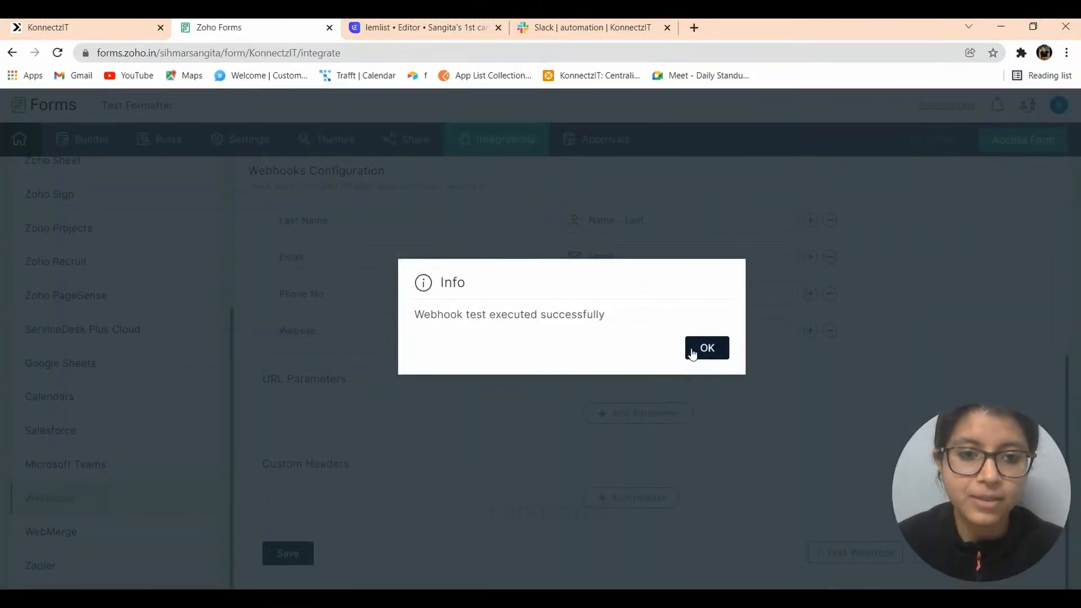
pyautogui.click(692, 352)
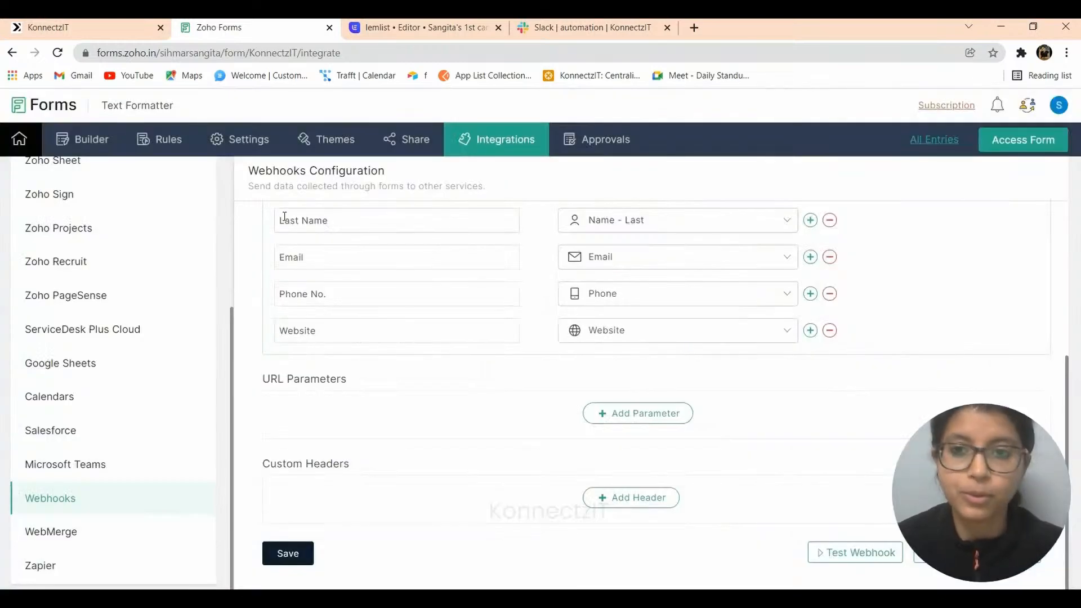
pyautogui.click(45, 27)
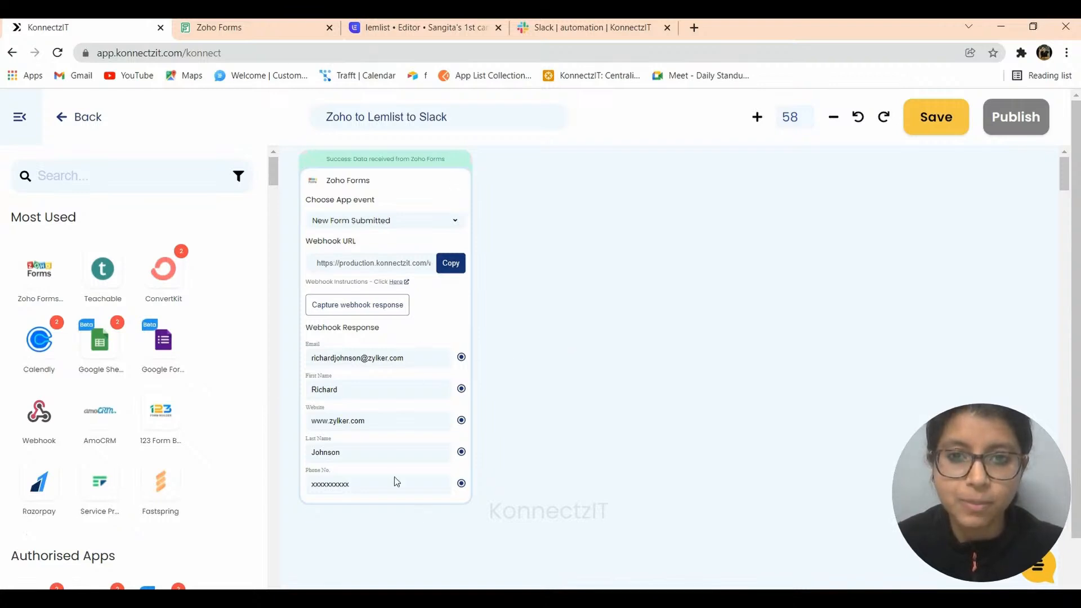
# - Search the apps for 'lemlist' and drag Lemlist onto the canvas beside the Zoho Forms trigger
pyautogui.scroll(1, 341, 208)
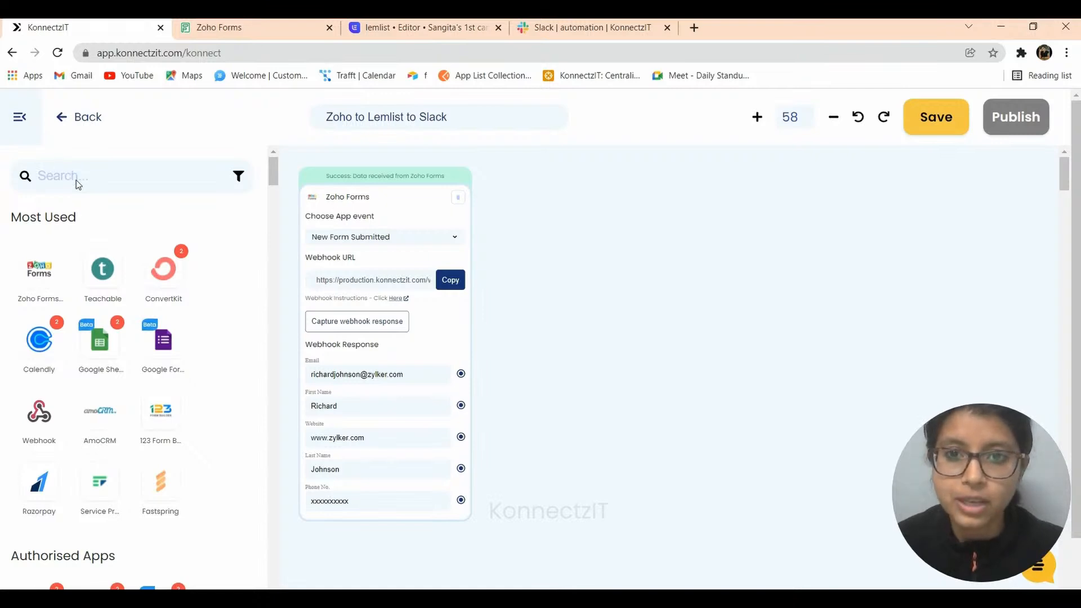
pyautogui.write('lemli')
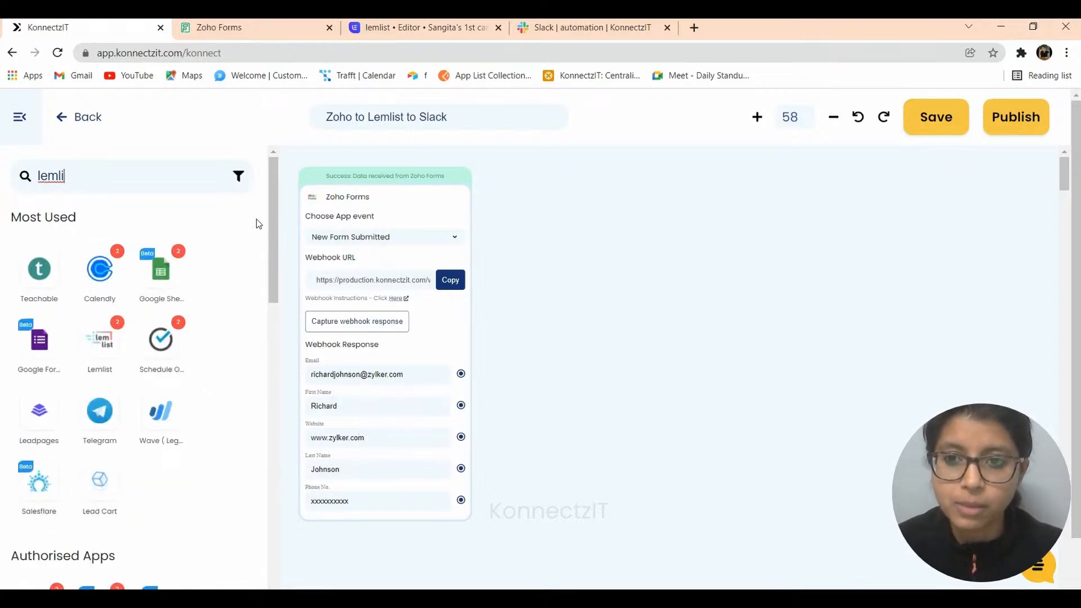
pyautogui.write('st')
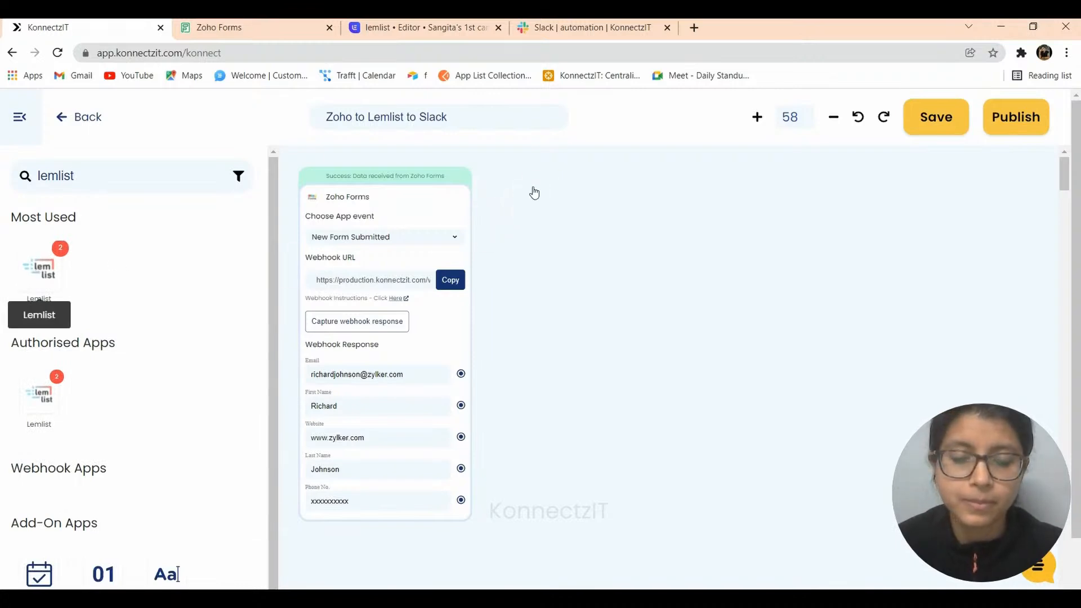
pyautogui.moveTo(534, 193); pyautogui.dragTo(538, 194)
# - Set the Lemlist step to Lemlist Account #1, the Add buddy to campaign event, and the existing campaign
pyautogui.click(570, 233)
pyautogui.click(568, 248)
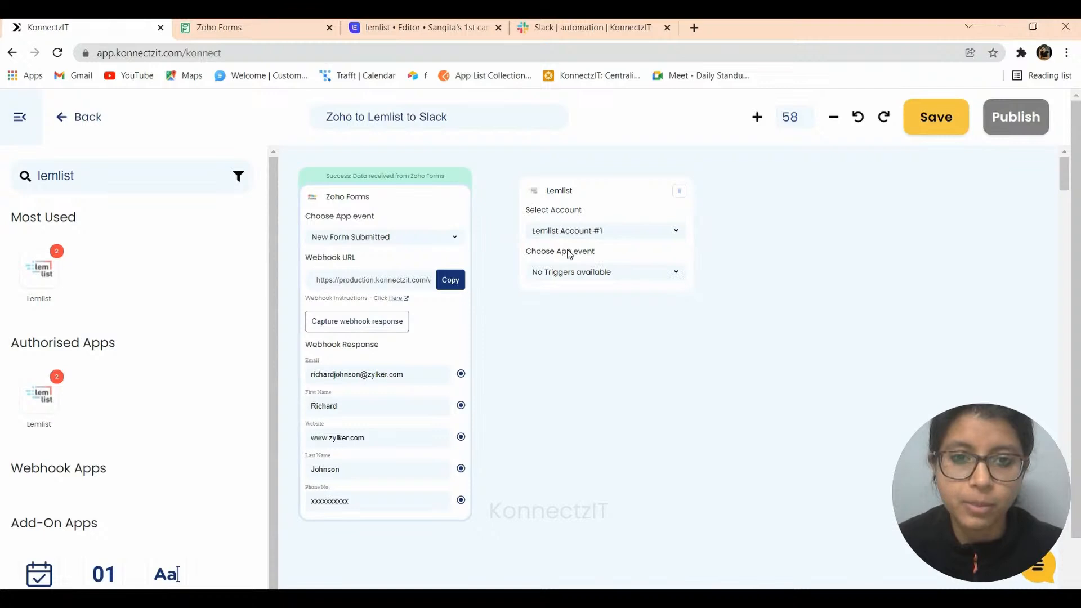
pyautogui.click(569, 276)
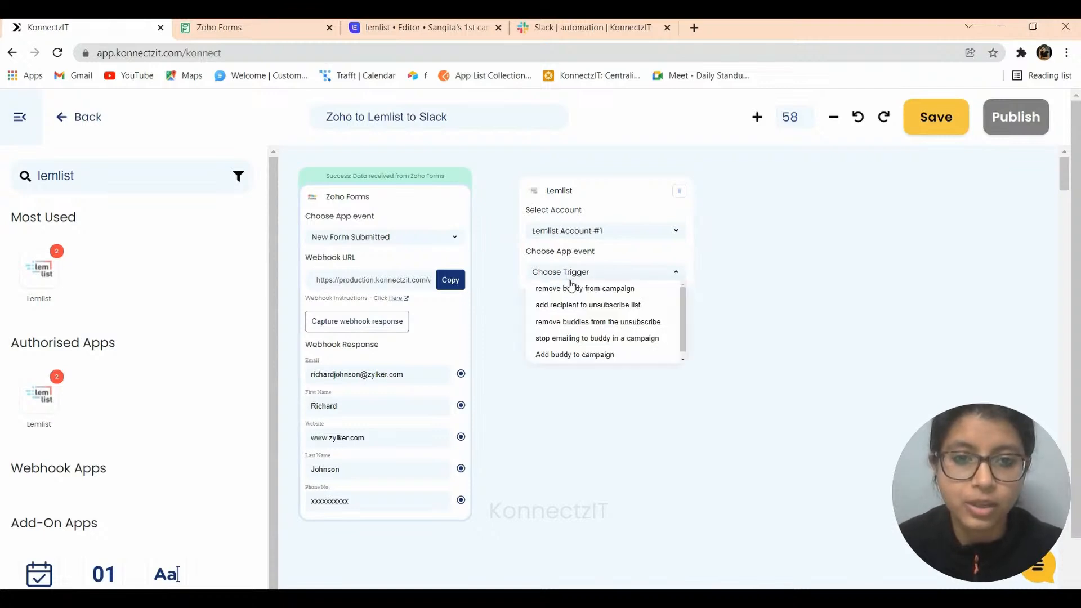
pyautogui.click(590, 356)
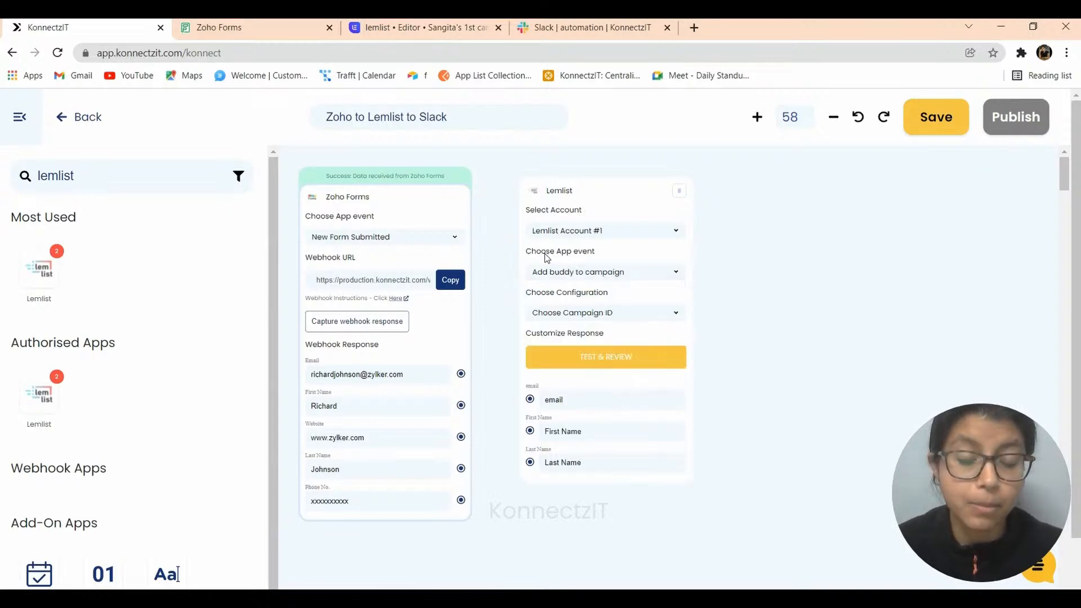
pyautogui.click(381, 25)
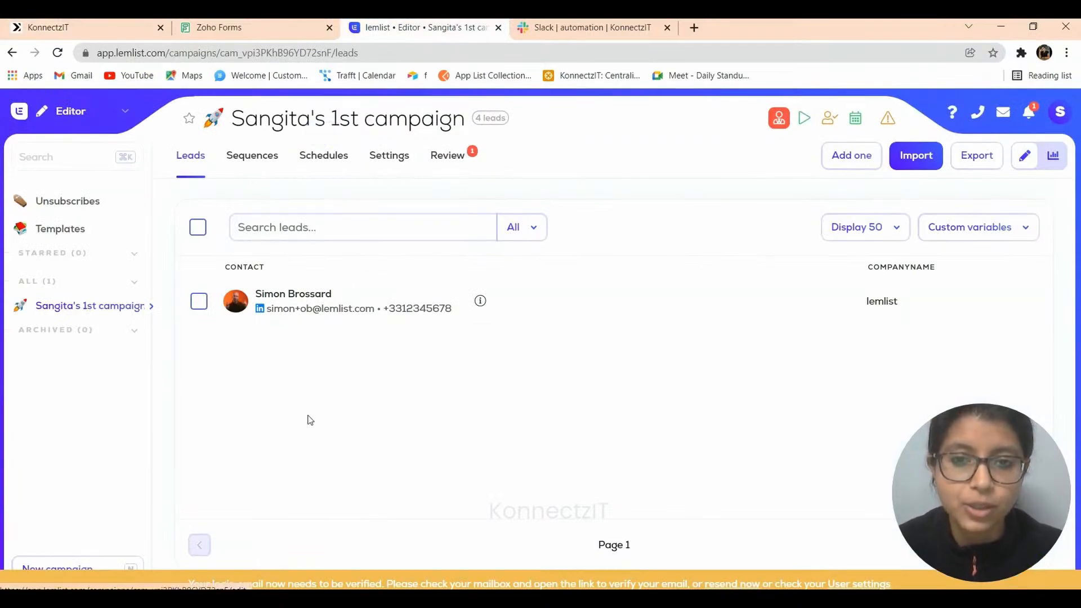
pyautogui.click(72, 24)
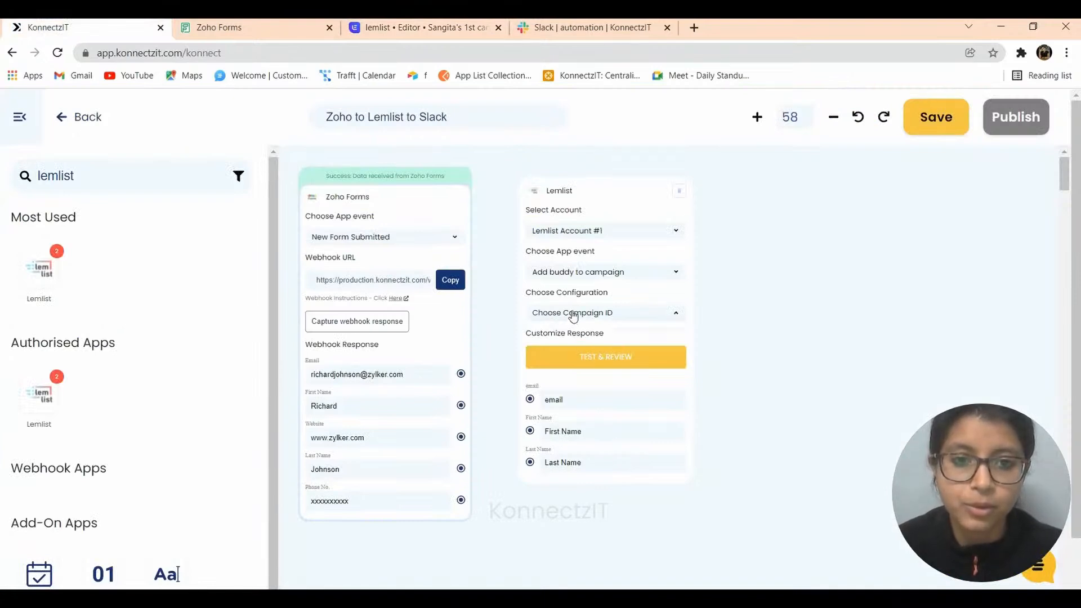
pyautogui.click(573, 331)
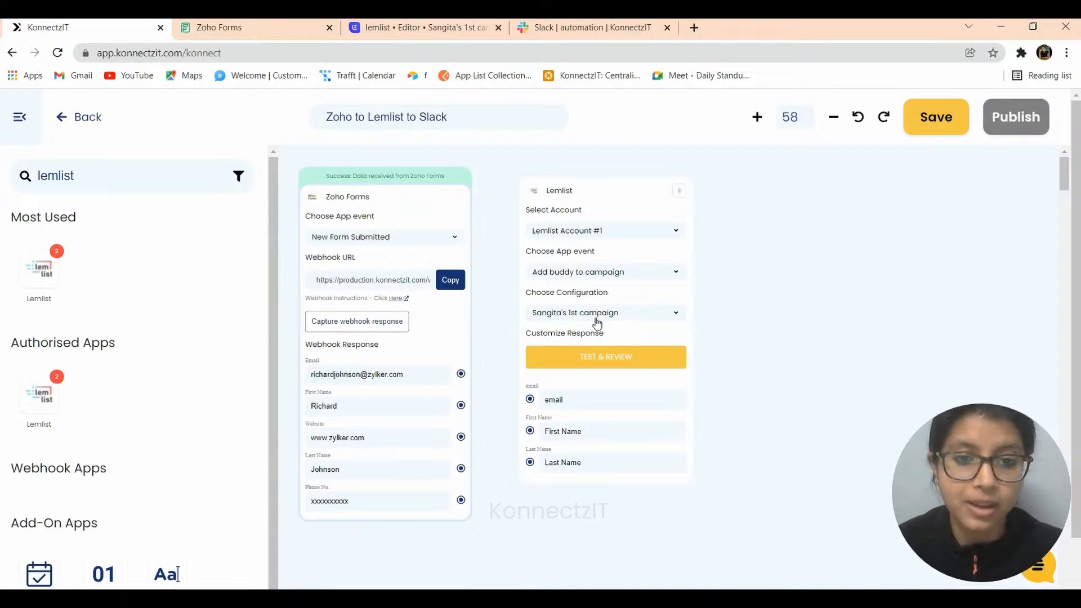
# - Map the form's Email, First Name and Last Name to Lemlist, send test data, and view the campaign's leads
pyautogui.moveTo(460, 376); pyautogui.dragTo(531, 403)
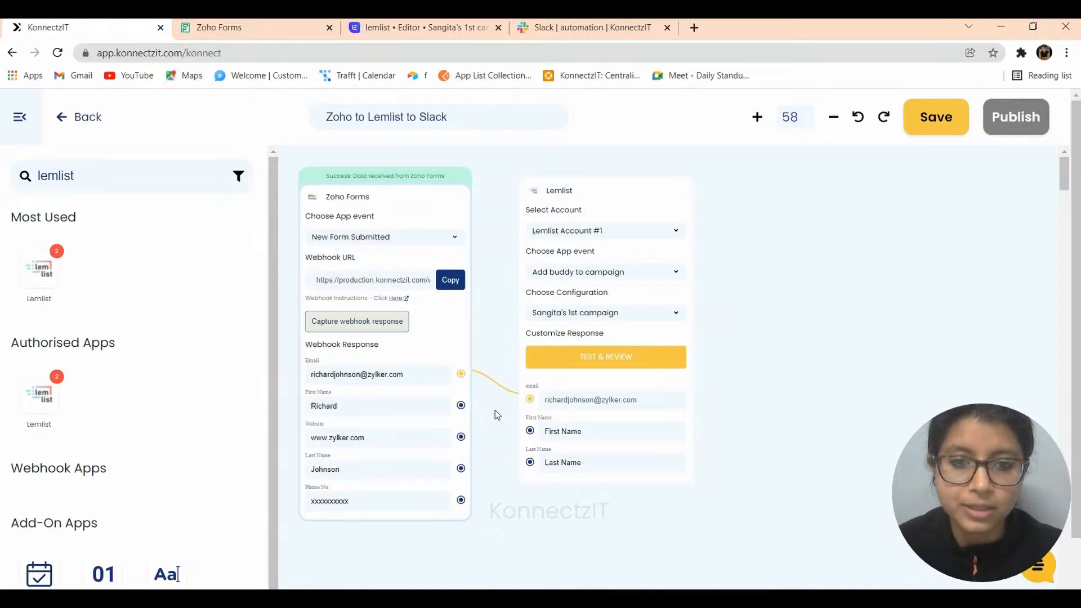
pyautogui.moveTo(461, 405); pyautogui.dragTo(530, 431)
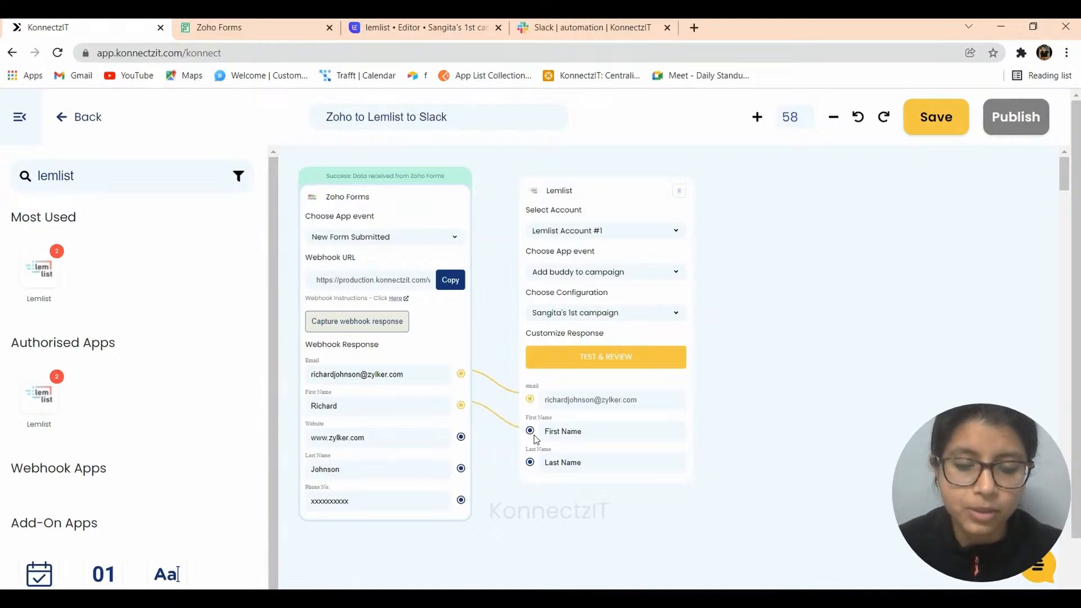
pyautogui.moveTo(461, 470); pyautogui.dragTo(530, 462)
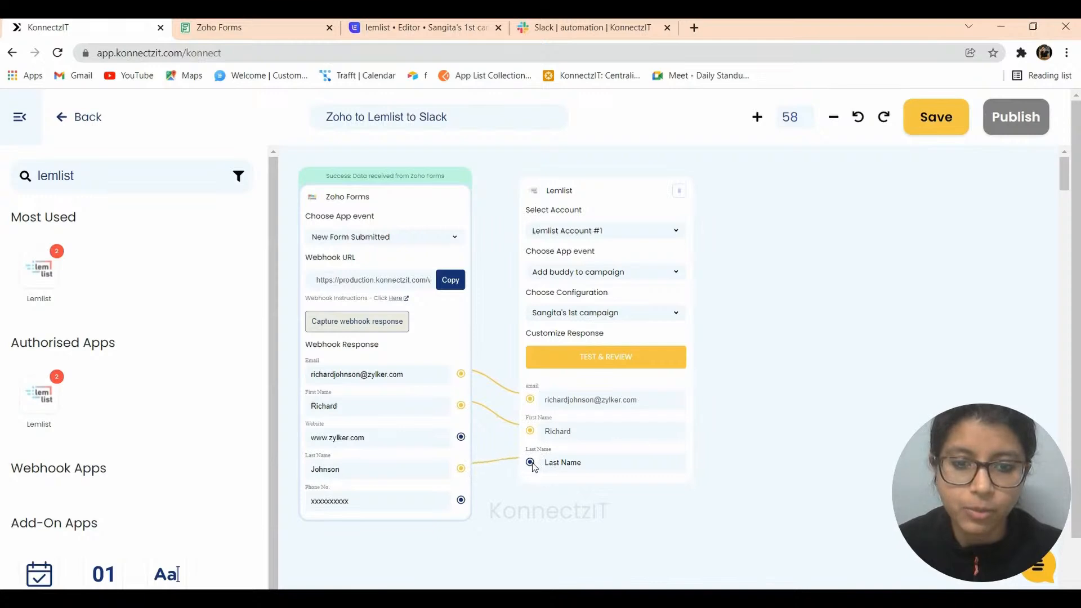
pyautogui.click(598, 357)
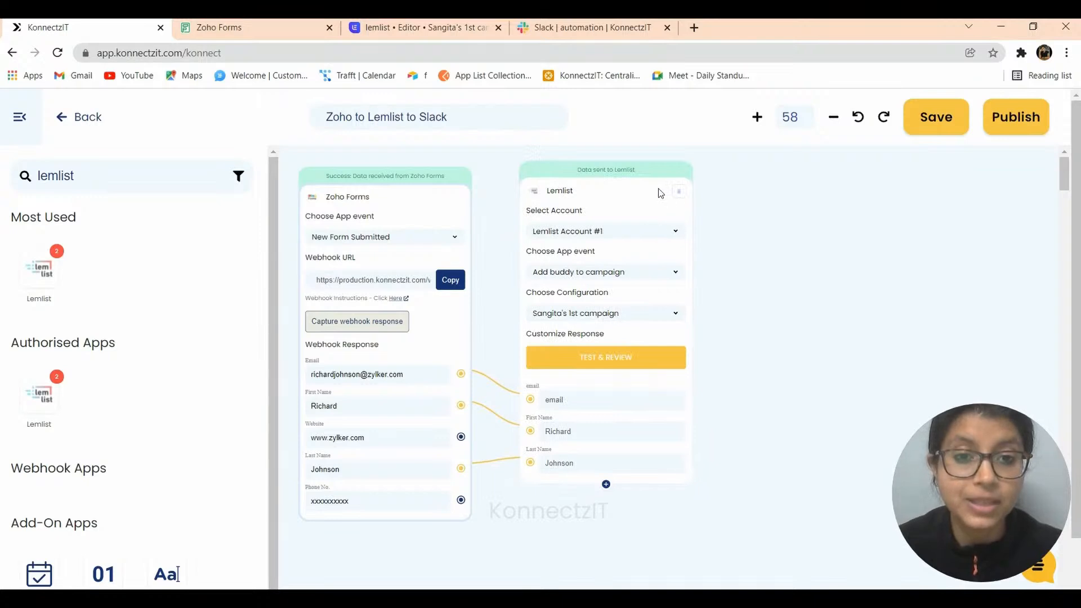
pyautogui.click(387, 22)
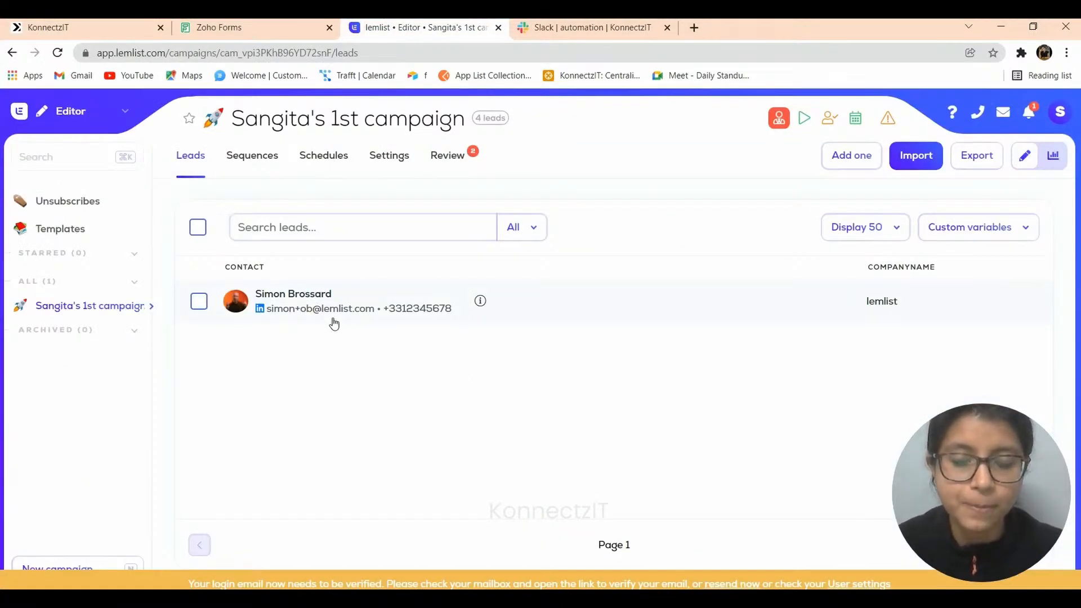
# - Add a Text Formatter step to the konnect and set it to Merge Text
pyautogui.click(90, 27)
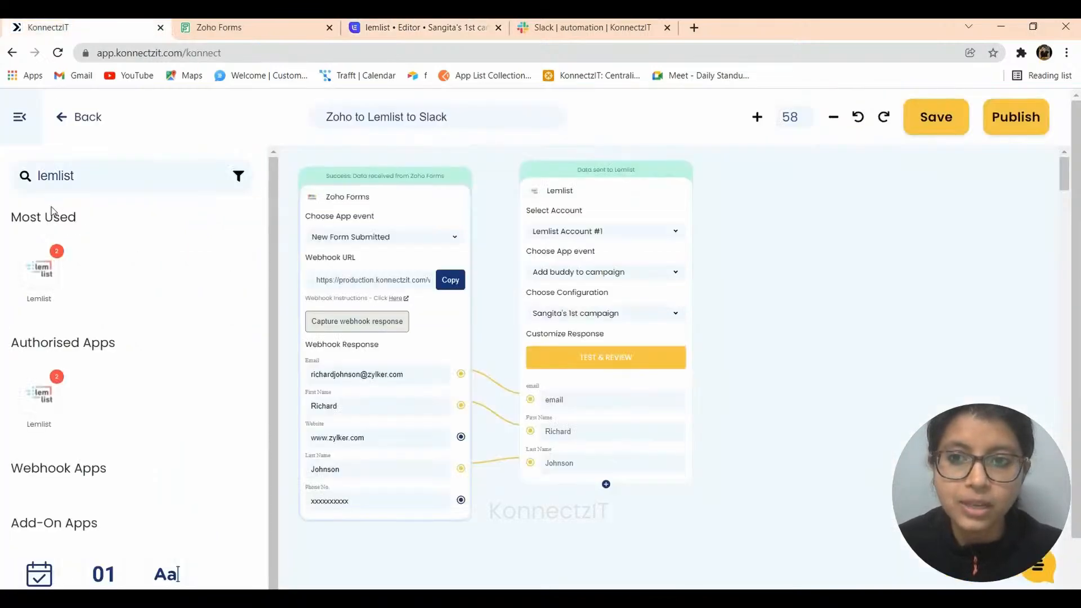
pyautogui.moveTo(88, 176); pyautogui.dragTo(26, 176)
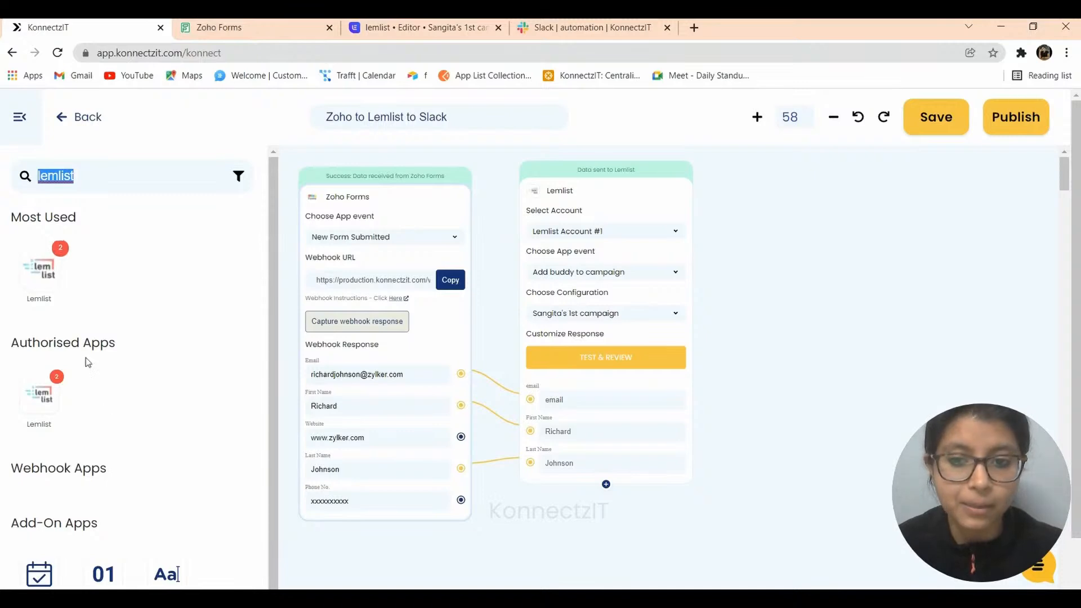
pyautogui.moveTo(167, 574); pyautogui.dragTo(777, 210)
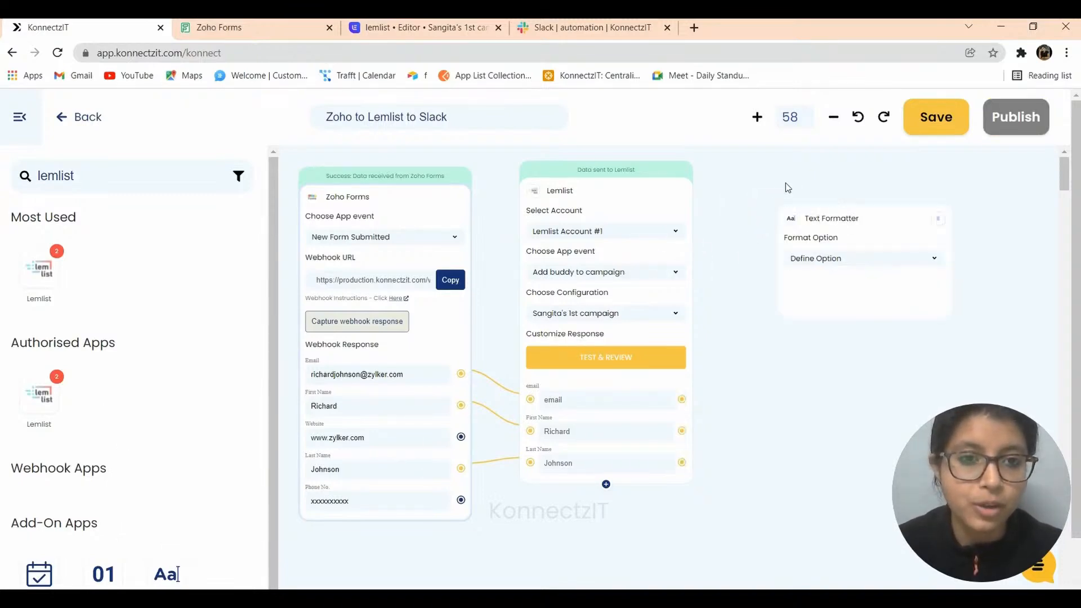
pyautogui.click(800, 239)
pyautogui.click(797, 258)
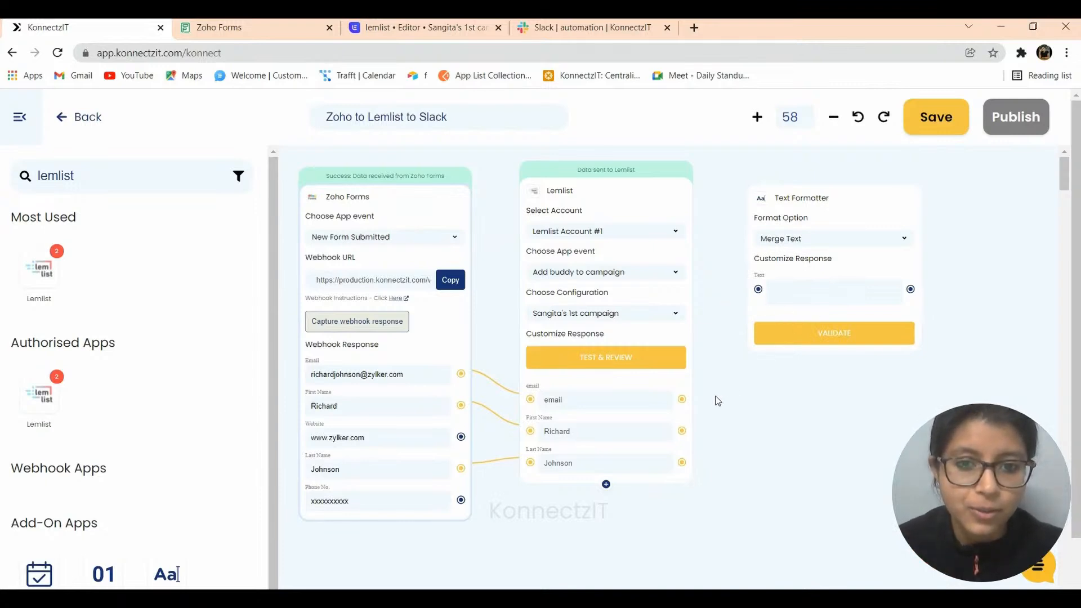
# - Link Zoho's Email, First Name, Last Name and Phone No. fields to the formatter's Text input
pyautogui.moveTo(460, 374); pyautogui.dragTo(758, 290)
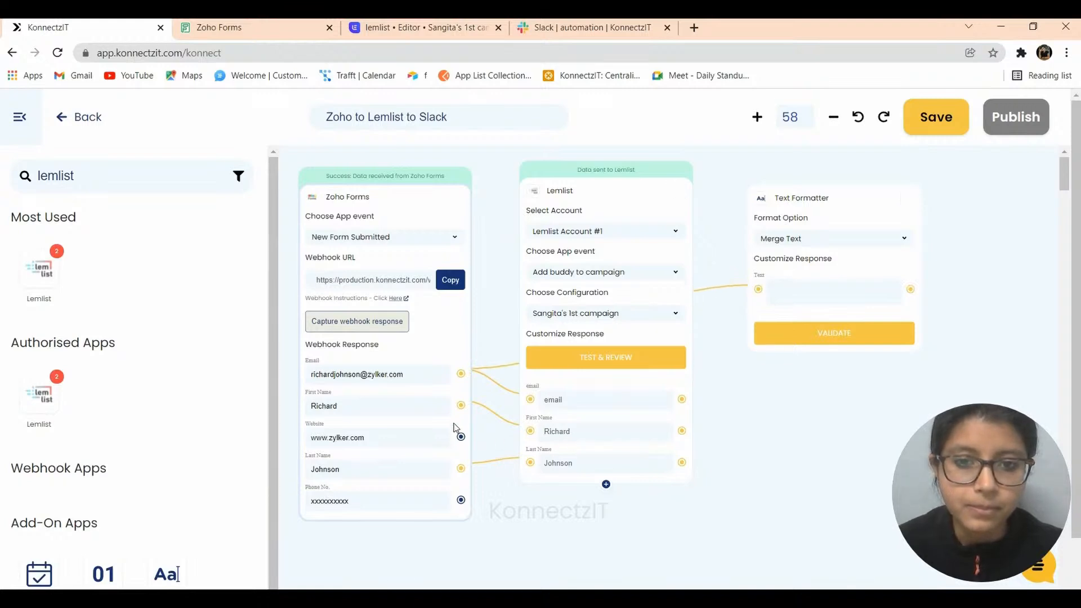
pyautogui.moveTo(458, 411); pyautogui.dragTo(757, 291)
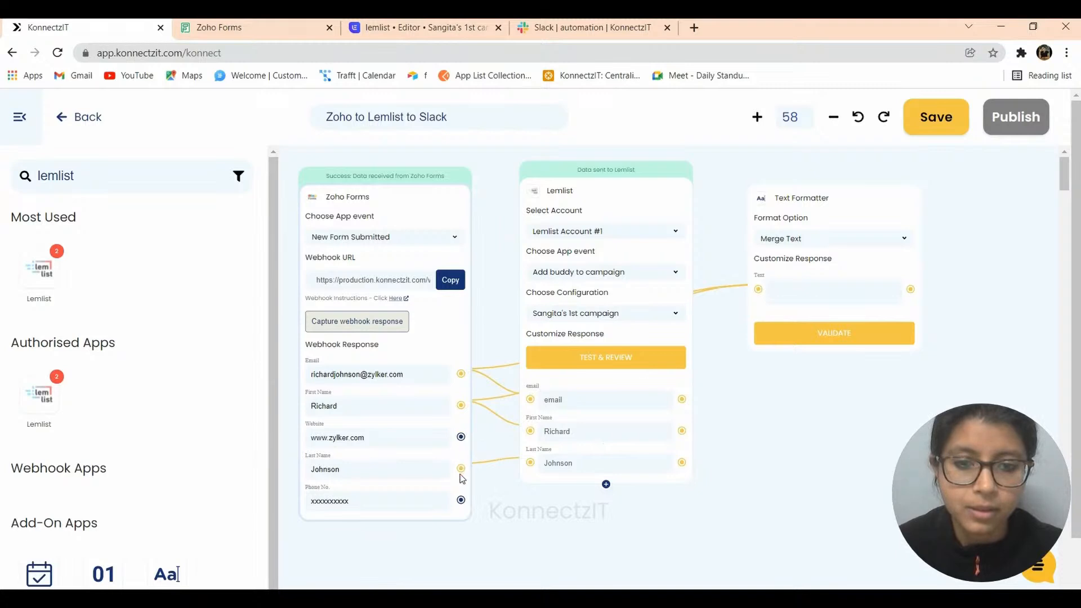
pyautogui.moveTo(460, 469); pyautogui.dragTo(758, 289)
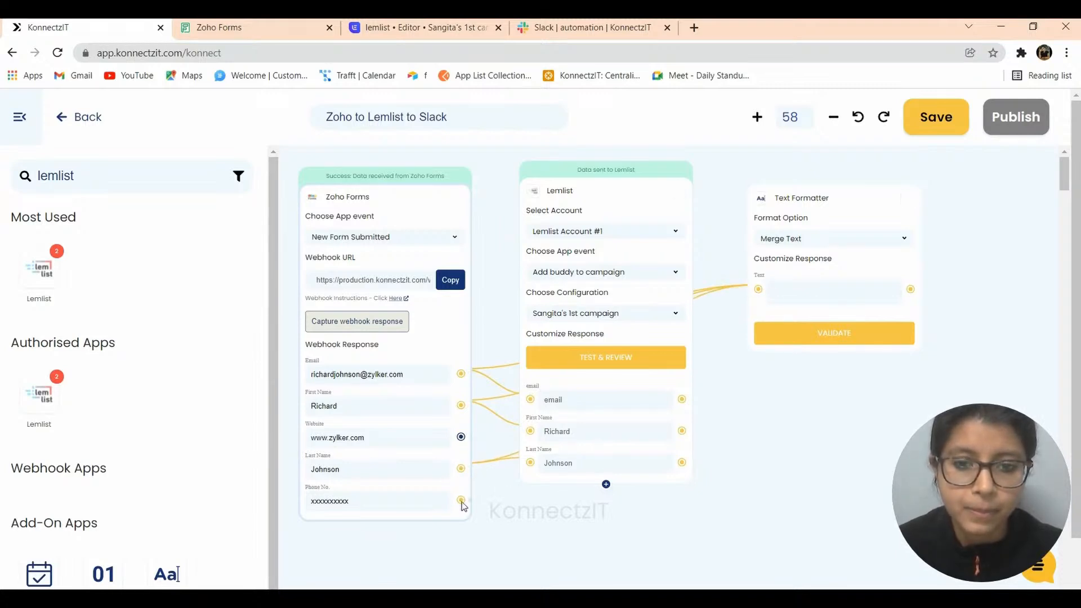
pyautogui.moveTo(556, 460); pyautogui.dragTo(760, 291)
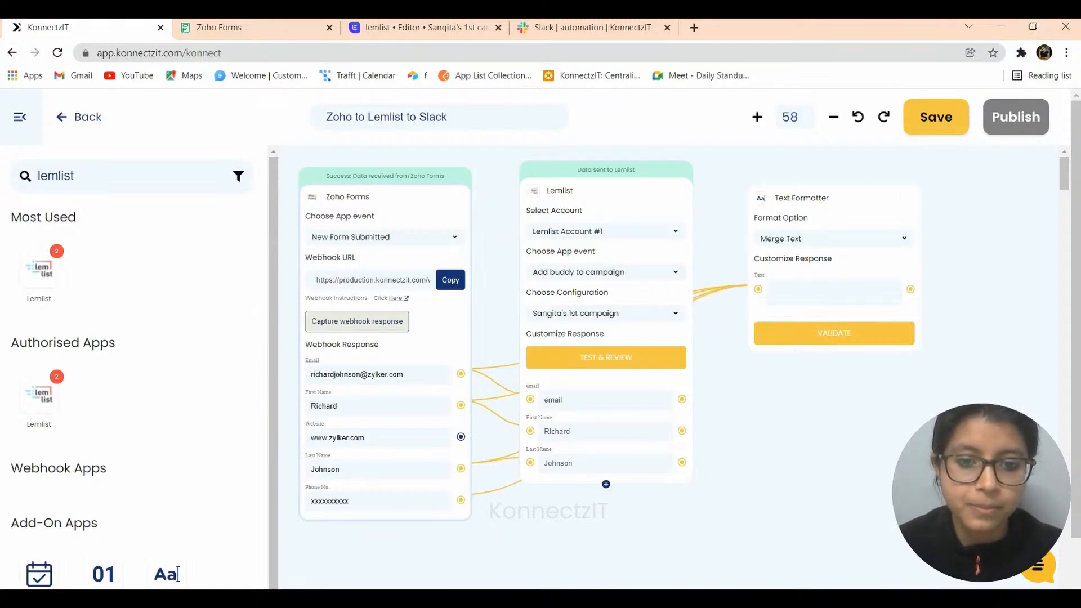
# - Write the intro line announcing a new campaign user, then add 'Name: @{First Name} @{Last Name}'
pyautogui.click(783, 293)
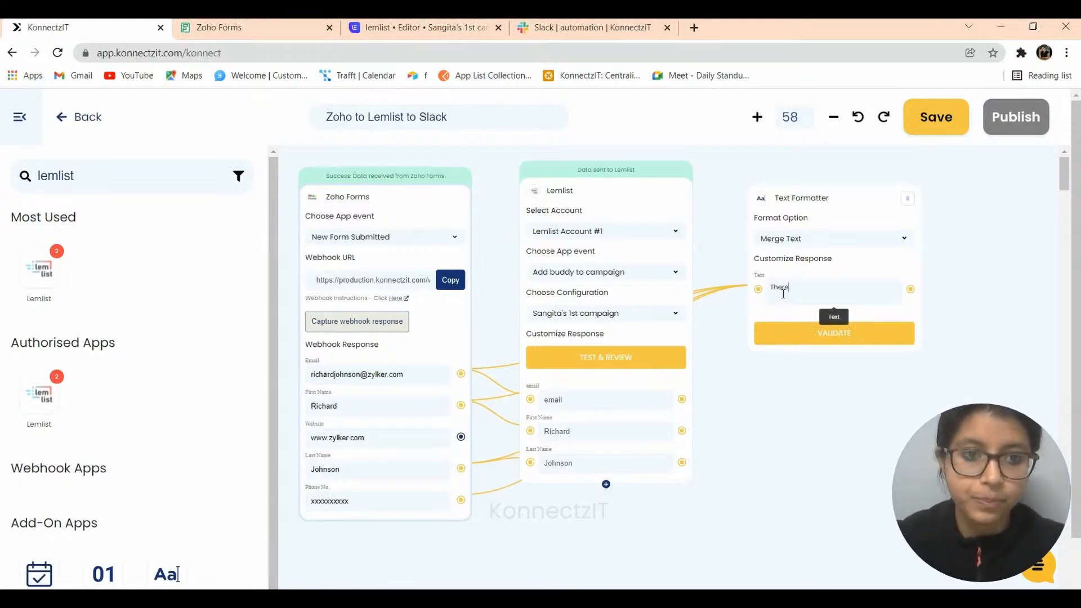
pyautogui.write('There is a new use who has')
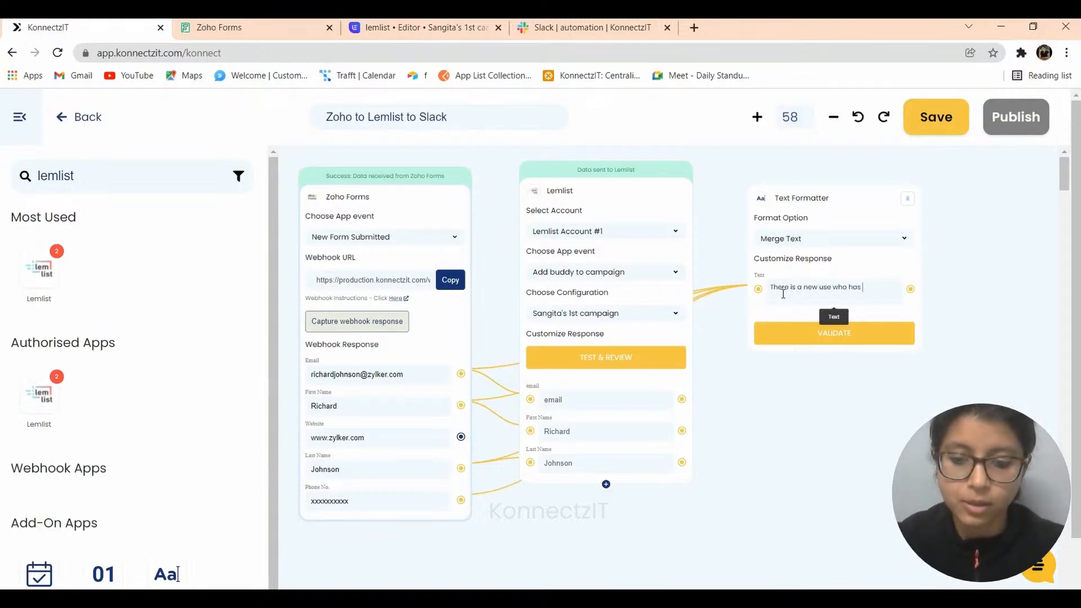
pyautogui.write(' joindd')
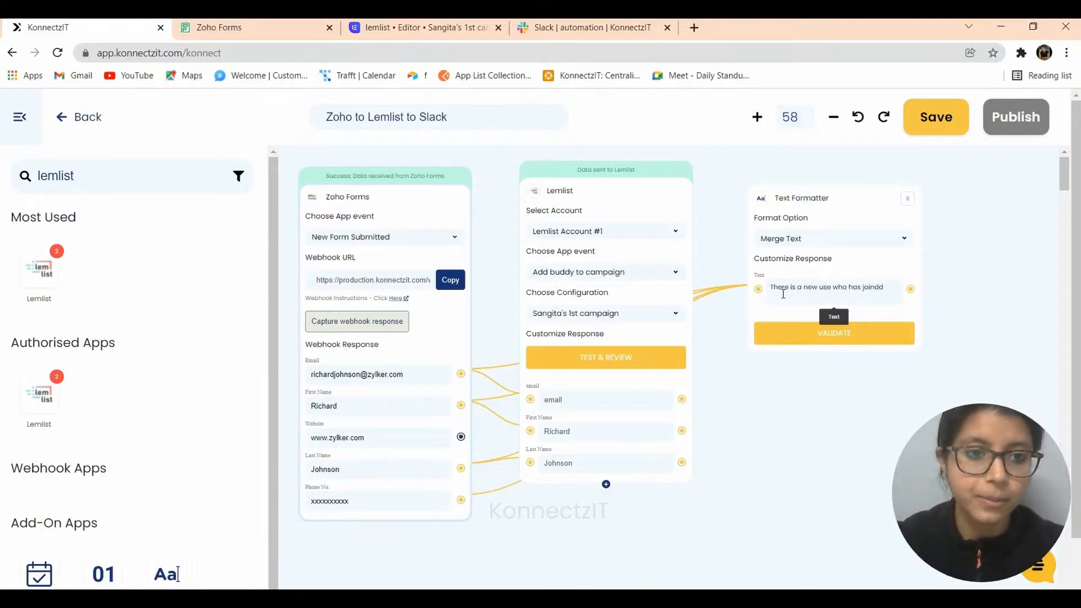
pyautogui.press('BackSpace')
pyautogui.press('BackSpace')
pyautogui.write('ed the ')
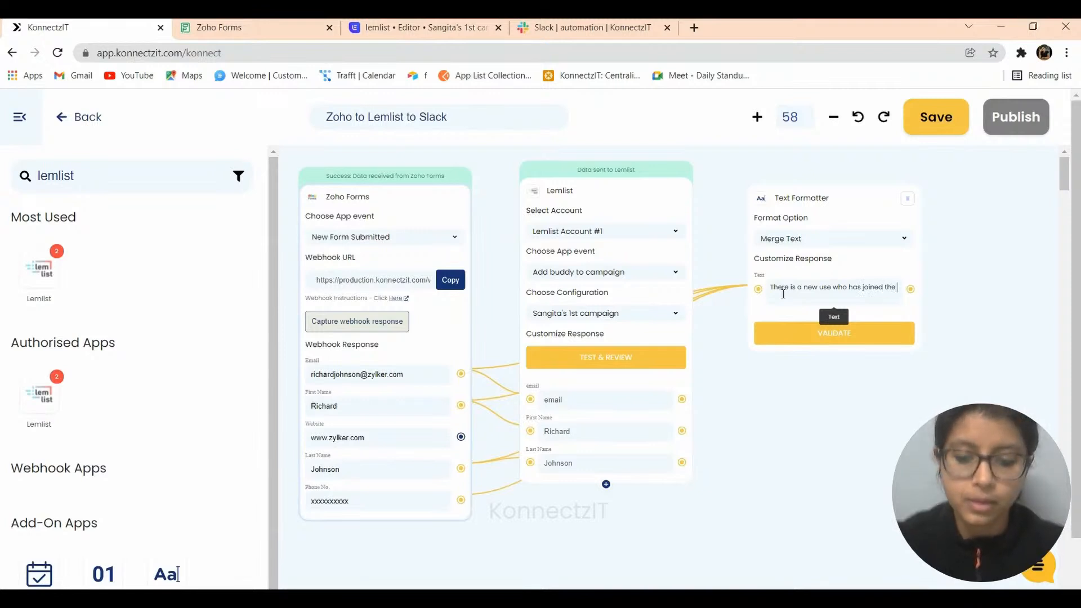
pyautogui.write('Campaign wit')
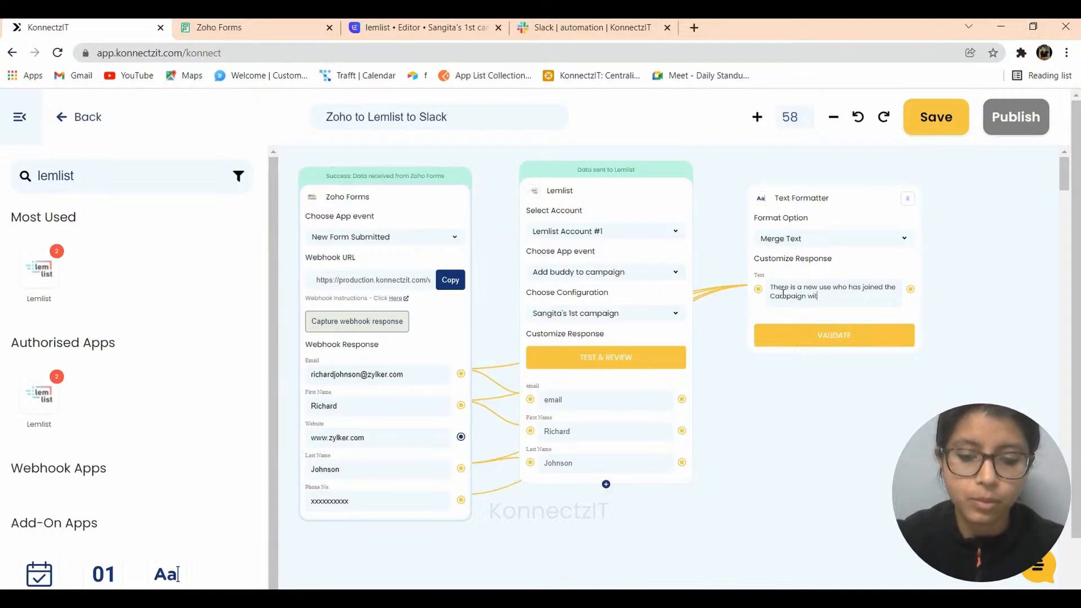
pyautogui.write('h the following data')
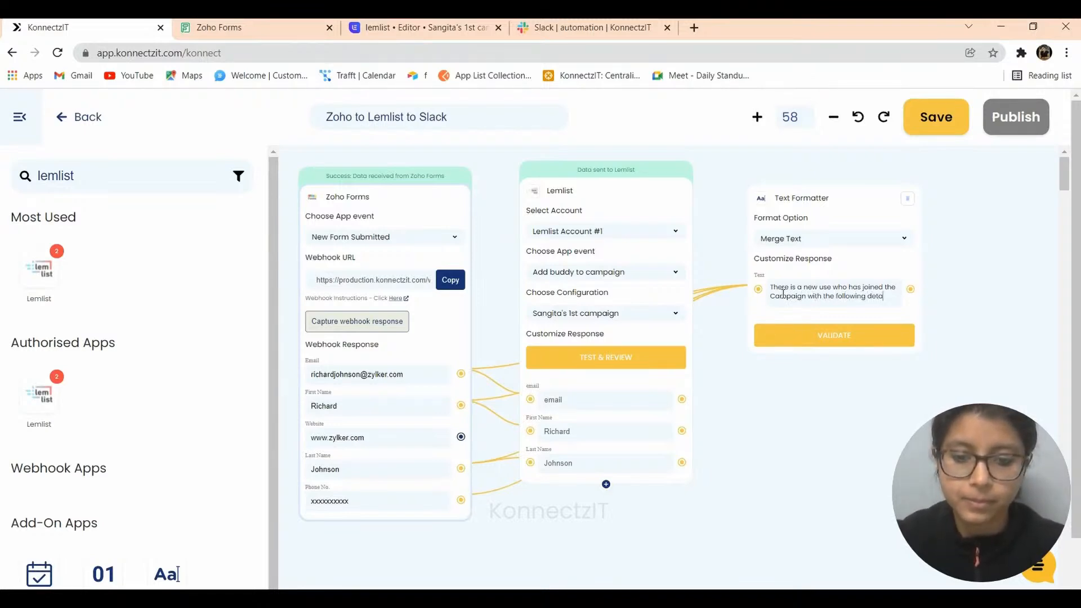
pyautogui.press('Return')
pyautogui.press('Return')
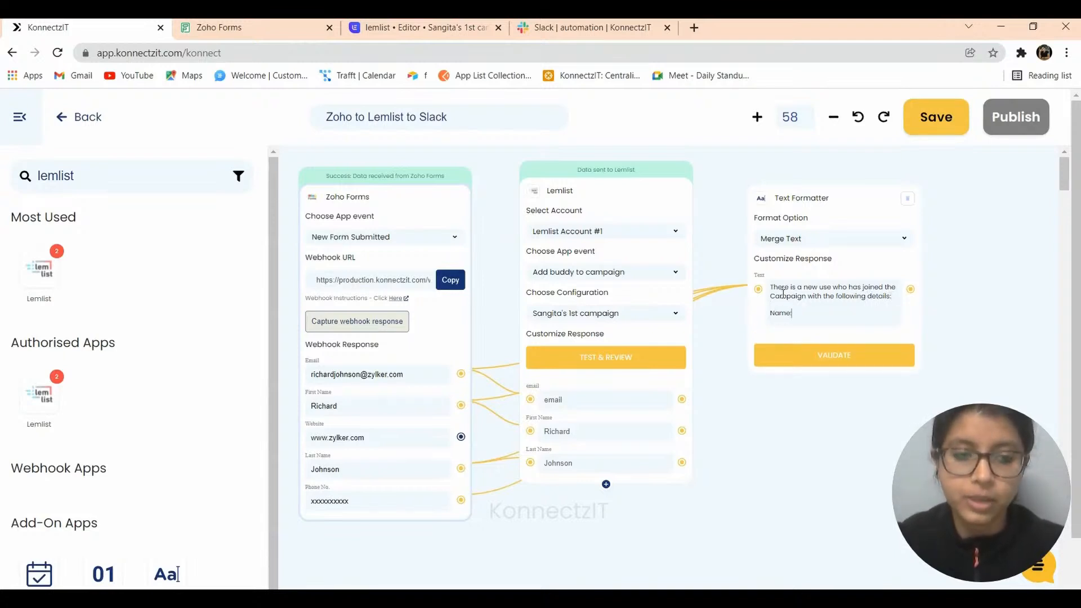
pyautogui.write('Name: @')
pyautogui.press('Down')
pyautogui.press('Return')
pyautogui.write('@')
pyautogui.press('Down')
pyautogui.press('Down')
pyautogui.press('Return')
pyautogui.press('Return')
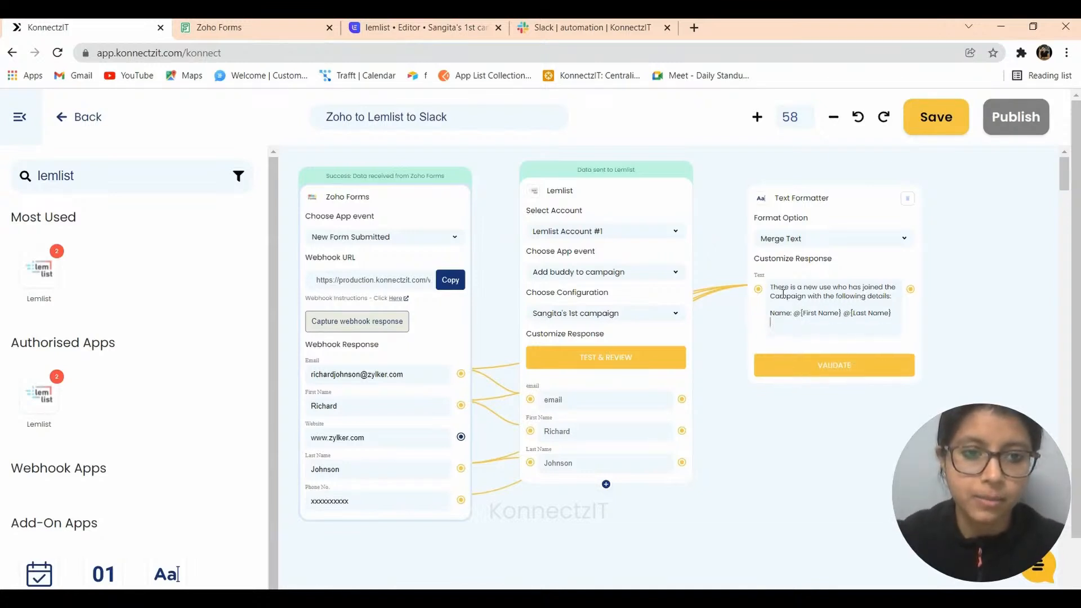
# - Add 'Email ID: @{Email}' and 'Phone No.: @{Phone No.}' lines, then validate the message
pyautogui.write('Email')
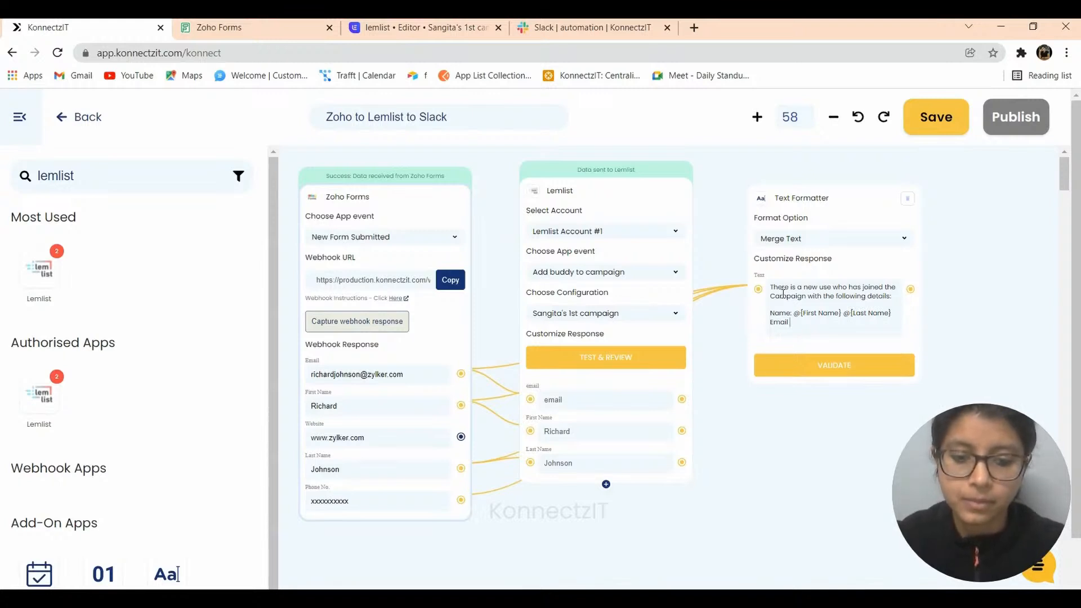
pyautogui.write(' ID: @')
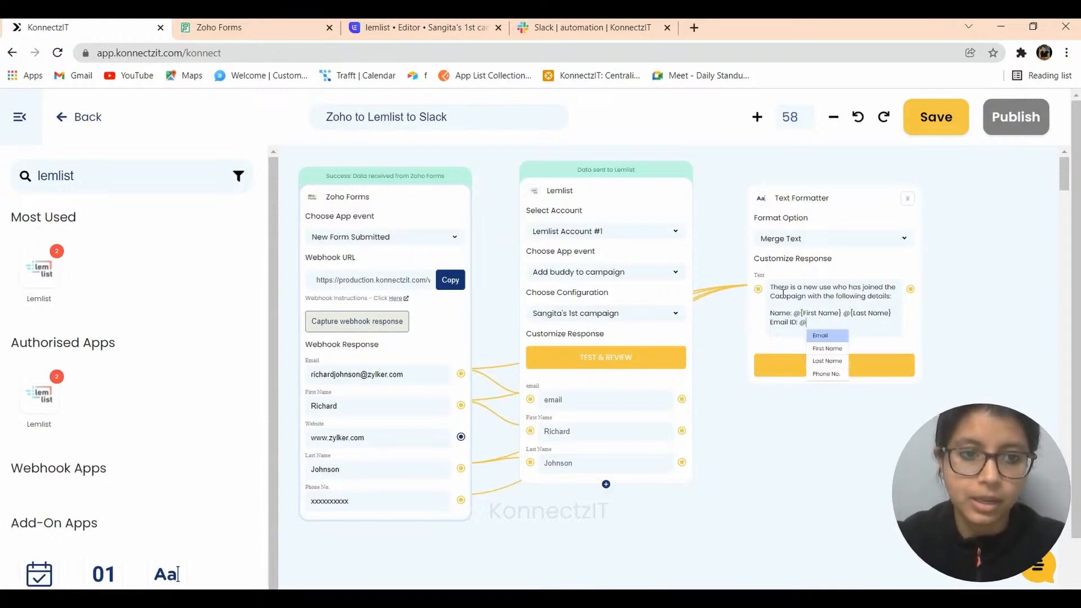
pyautogui.press('Return')
pyautogui.press('Return')
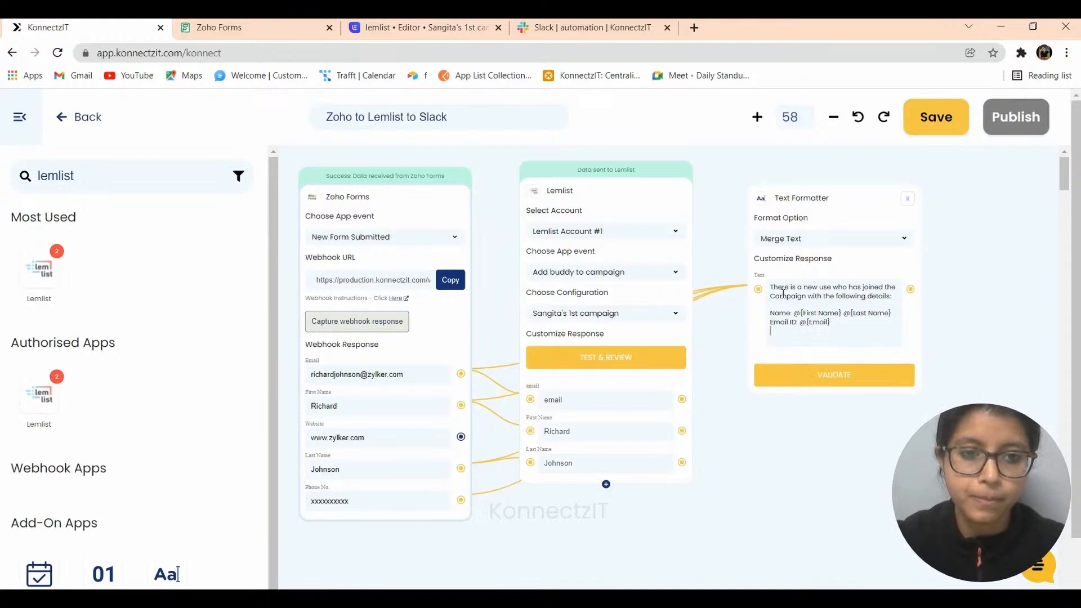
pyautogui.write('Phone N')
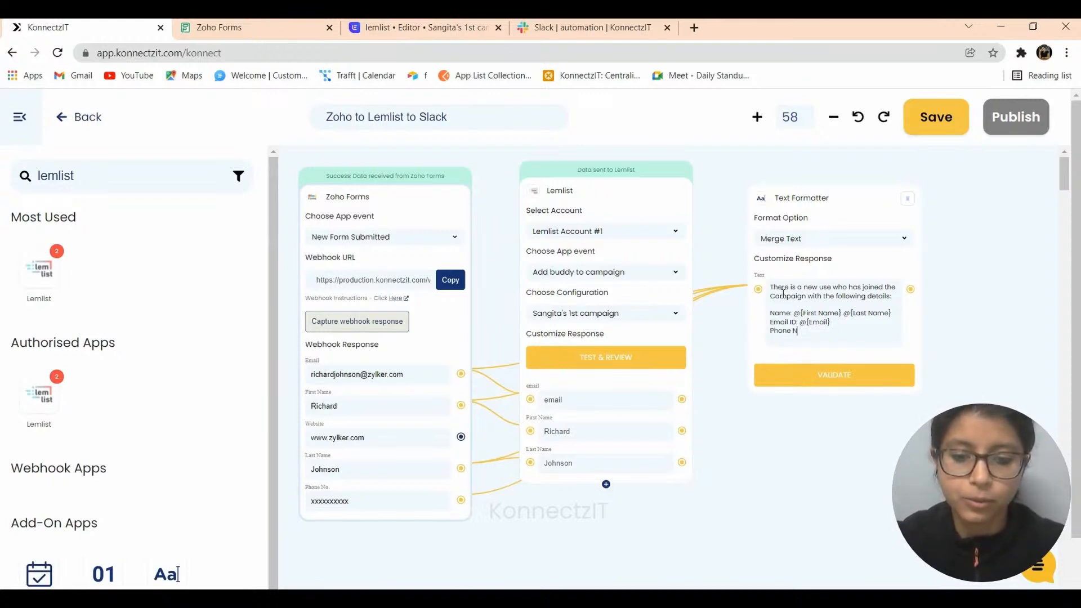
pyautogui.write('o.: @')
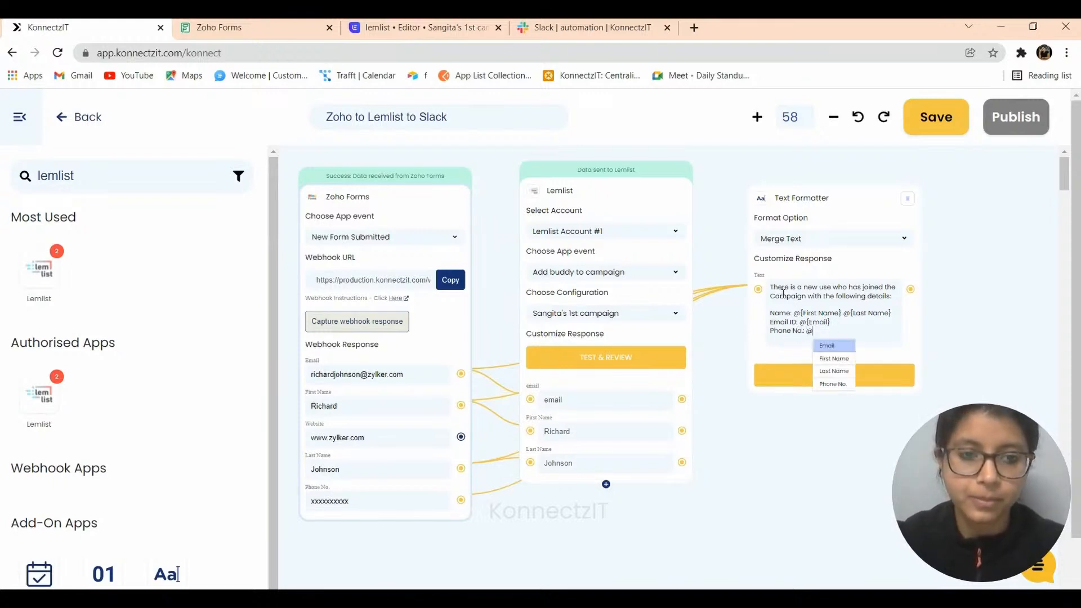
pyautogui.press('Down')
pyautogui.press('Down')
pyautogui.press('Down')
pyautogui.press('Return')
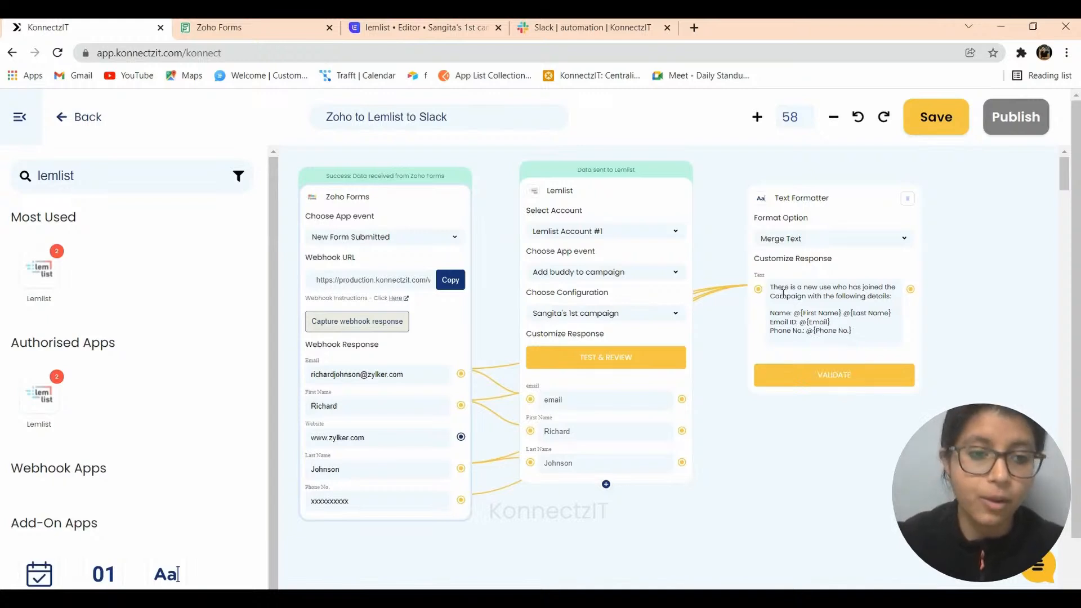
pyautogui.click(803, 379)
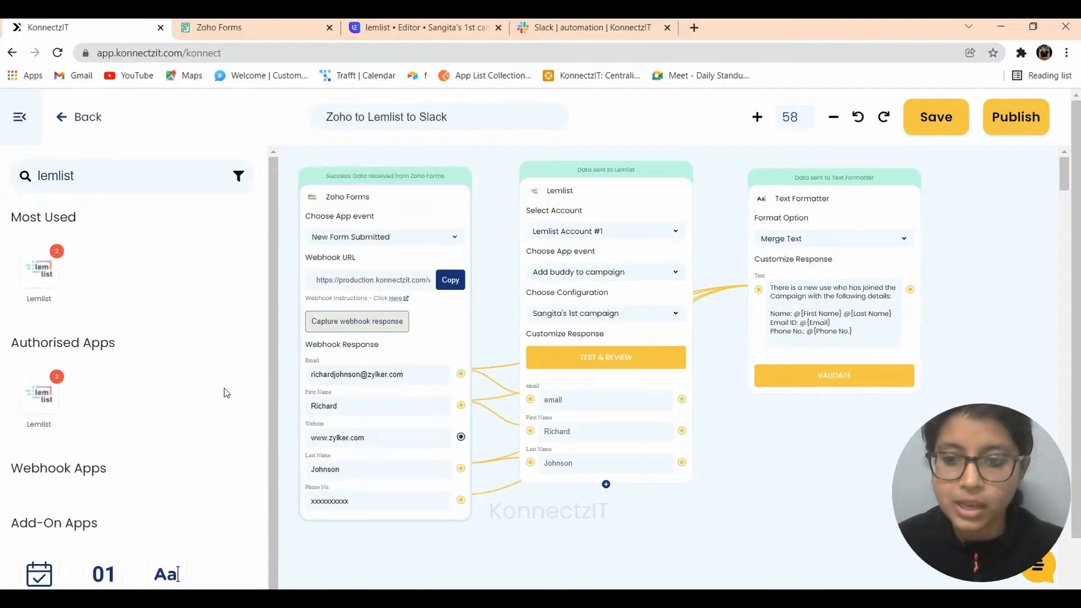
# - Search for 'sla' and place a Slack step beside the Text Formatter
pyautogui.doubleClick(95, 178)
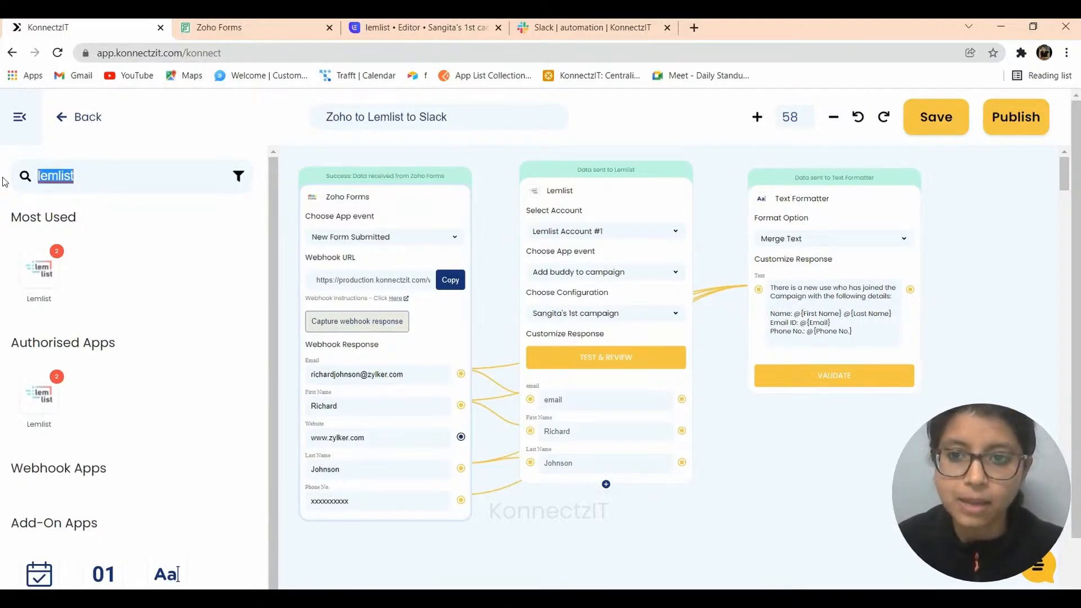
pyautogui.write('sl')
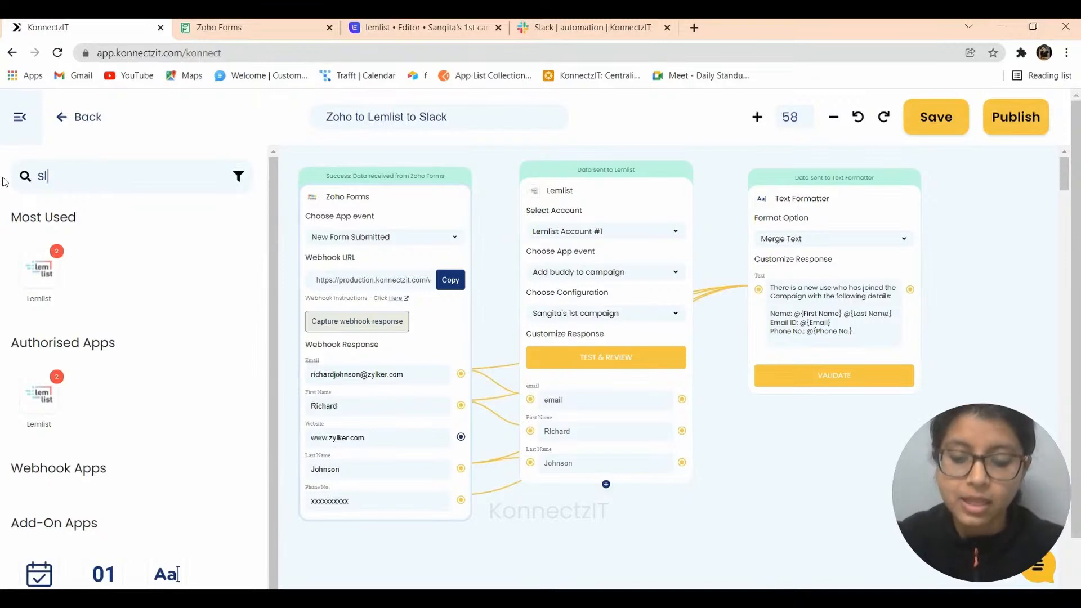
pyautogui.write('a')
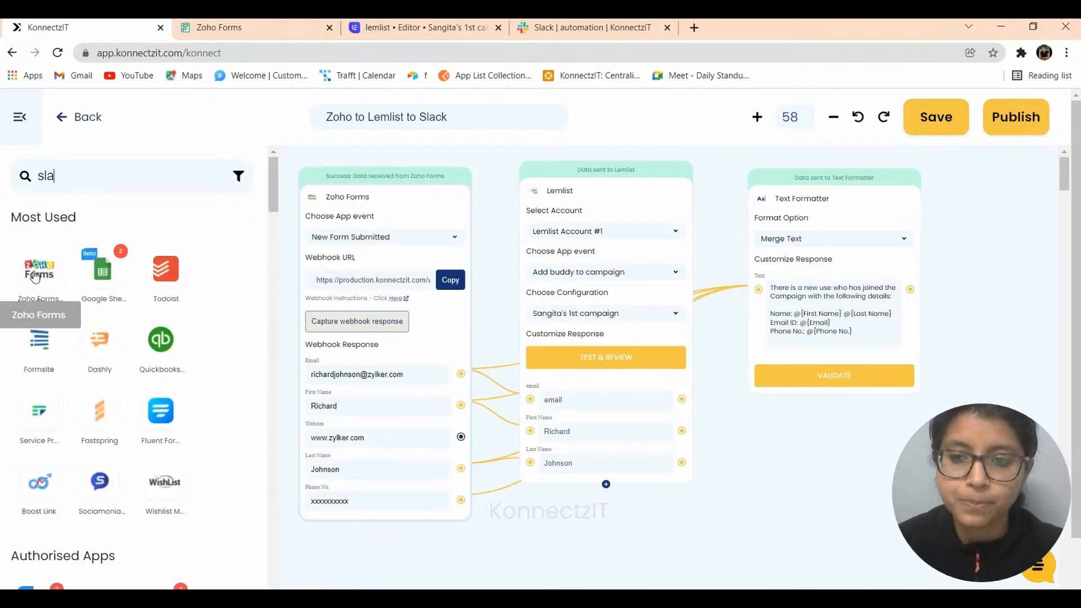
pyautogui.moveTo(47, 269); pyautogui.dragTo(977, 246)
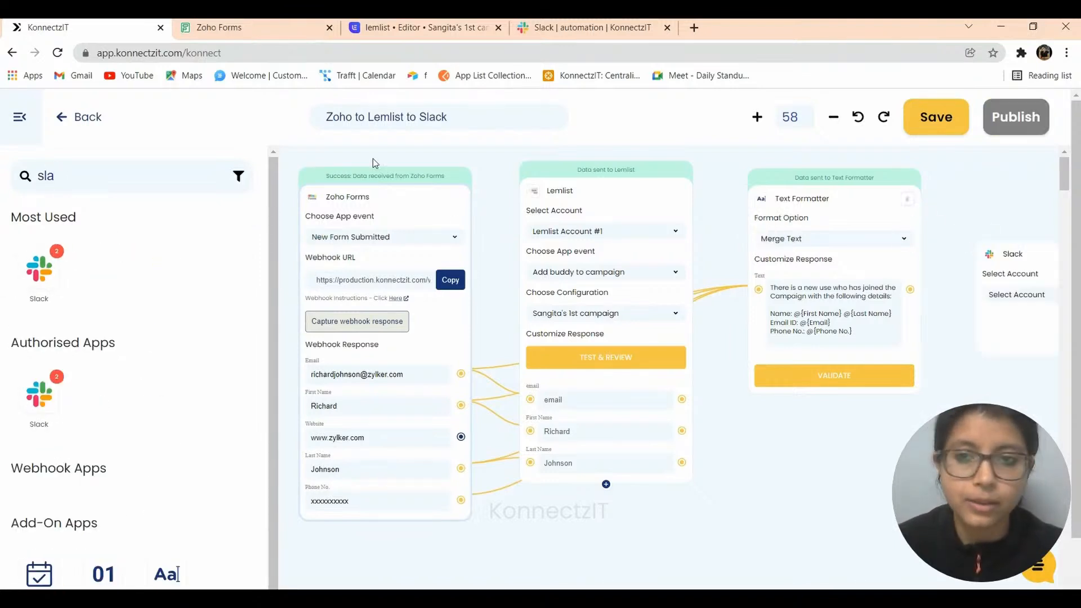
pyautogui.click(19, 119)
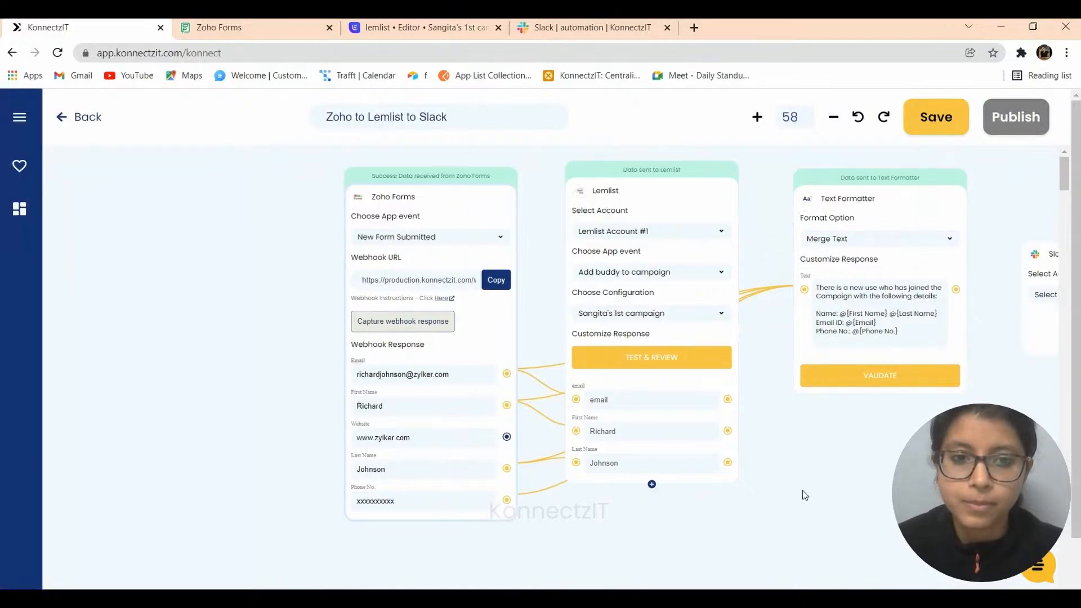
pyautogui.moveTo(878, 488); pyautogui.dragTo(562, 487)
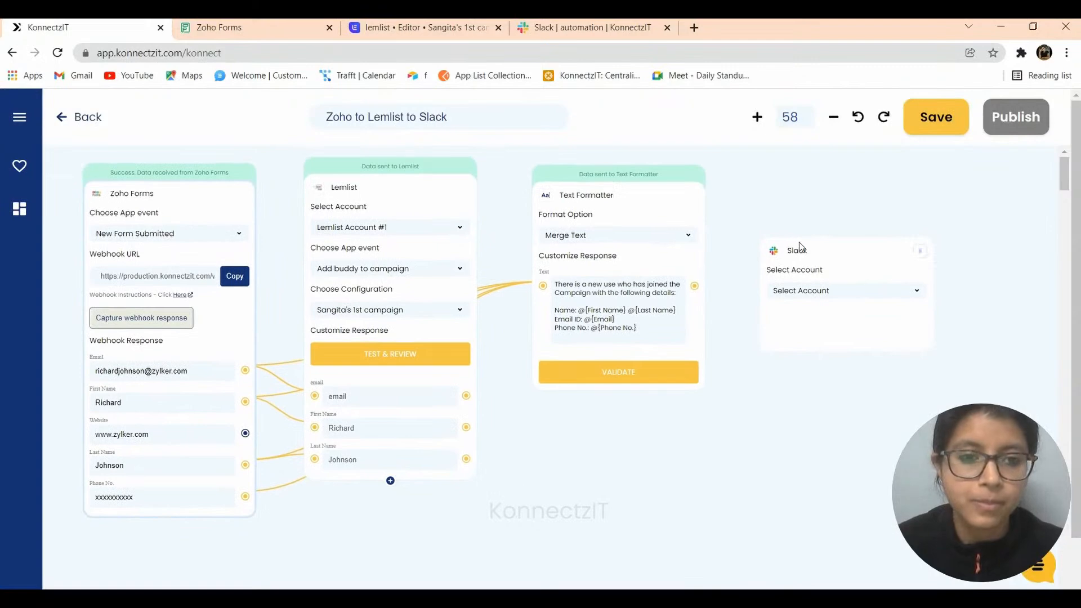
pyautogui.moveTo(799, 254); pyautogui.dragTo(791, 202)
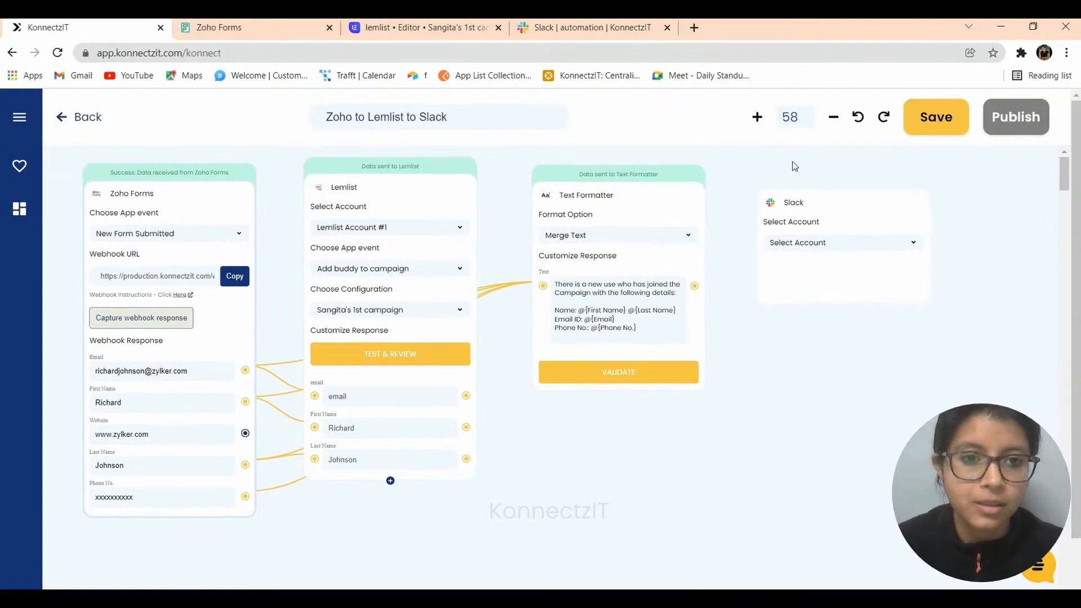
# - Set the Slack step to Slack Account #1 with the Send Channel Message event
pyautogui.click(800, 242)
pyautogui.click(804, 255)
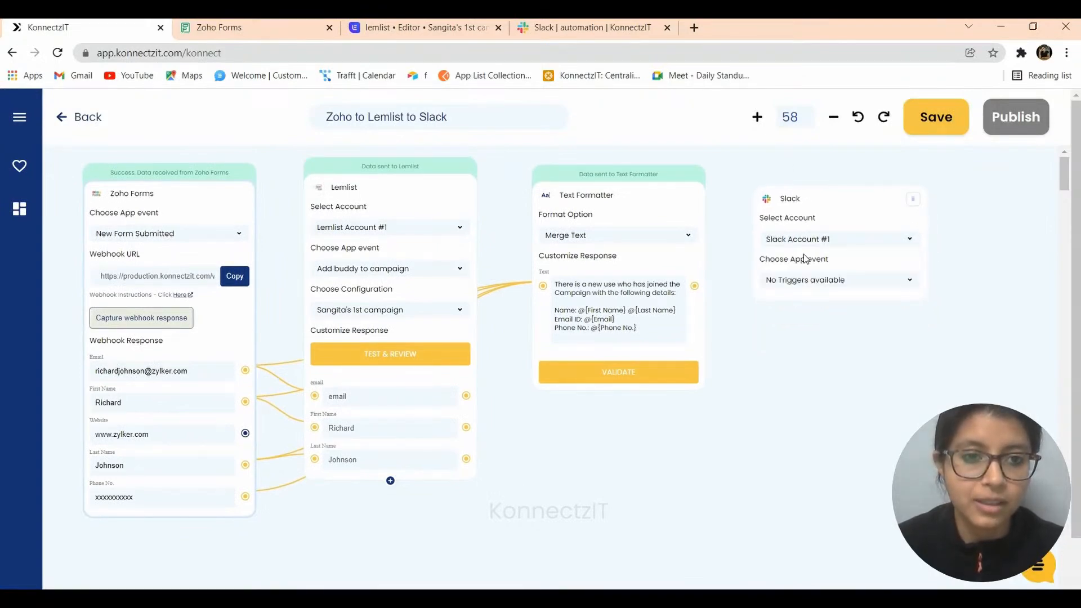
pyautogui.click(805, 278)
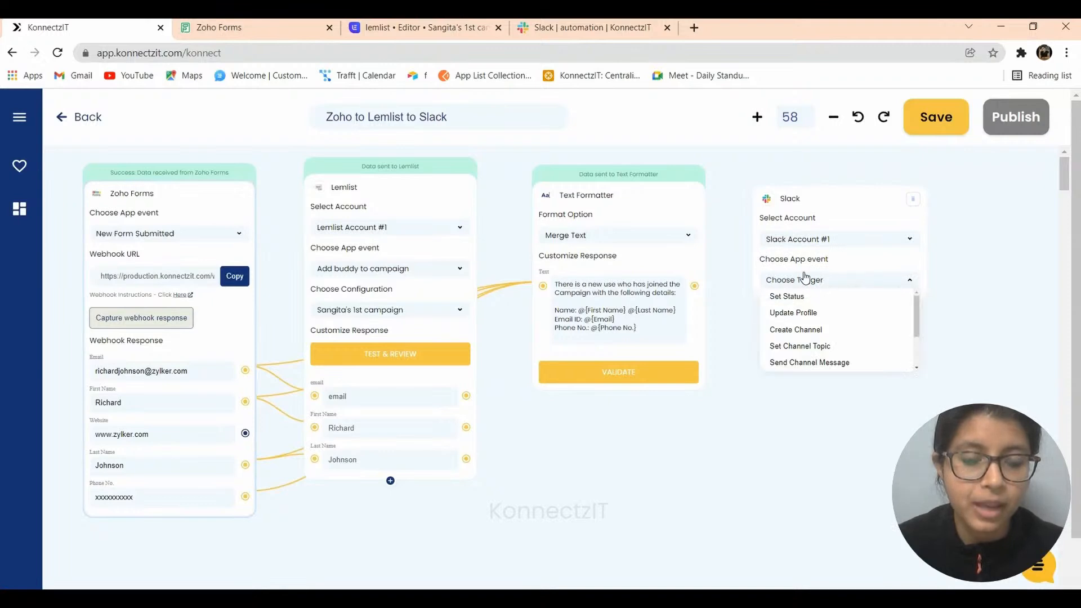
pyautogui.click(831, 361)
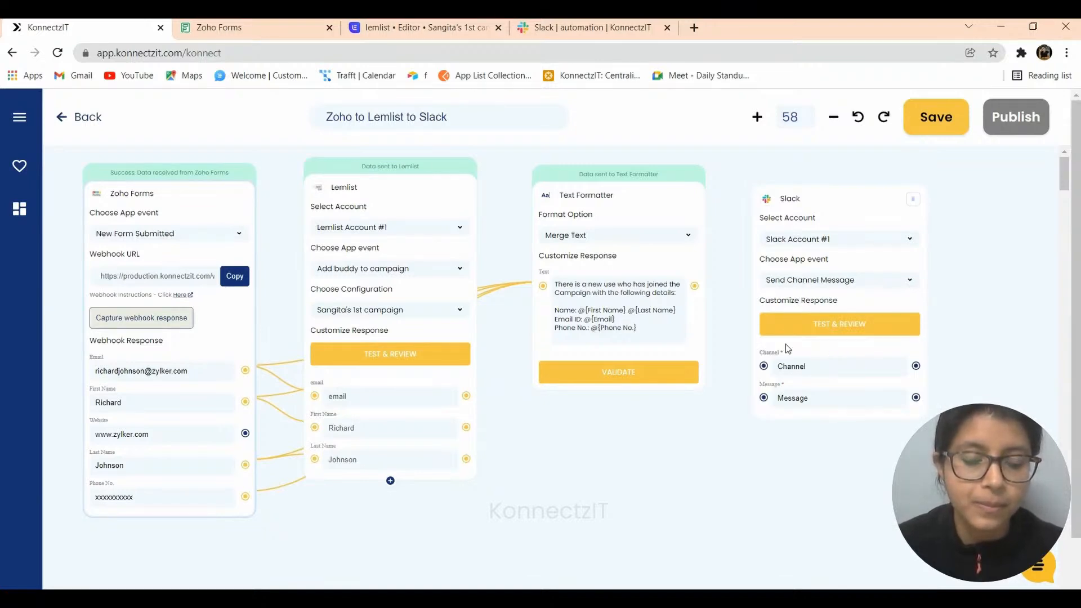
# - Feed the Text Formatter's merged text into Slack's Message and set the Channel to #automation
pyautogui.moveTo(695, 285); pyautogui.dragTo(764, 398)
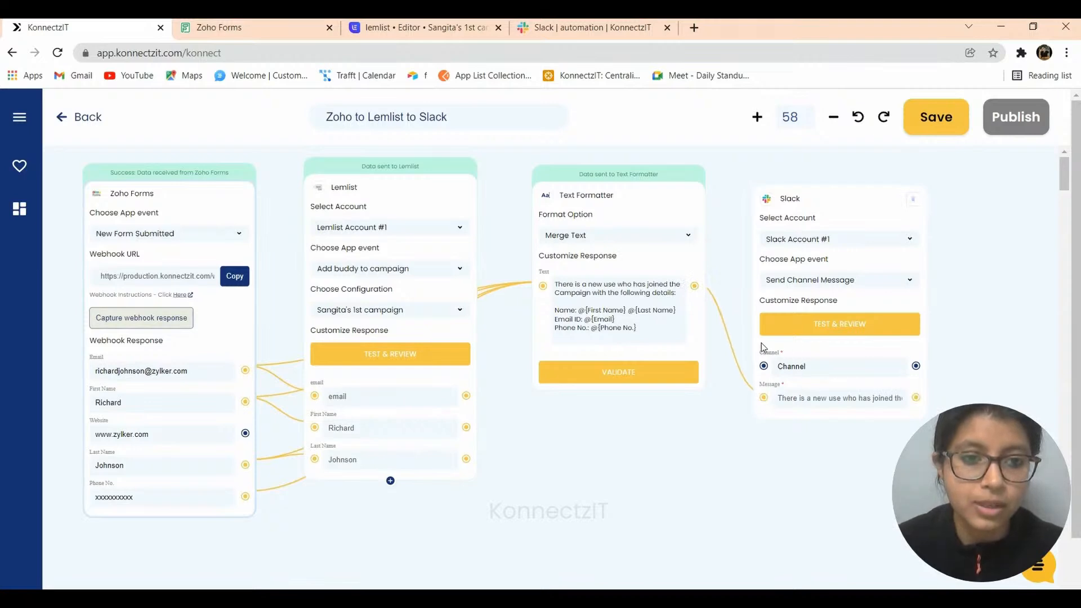
pyautogui.click(585, 27)
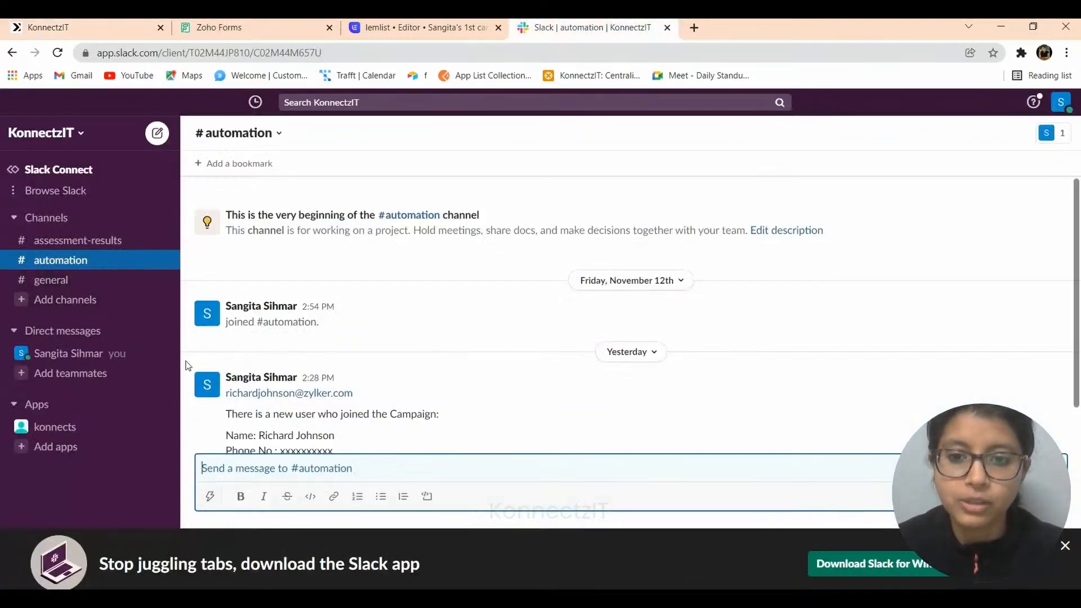
pyautogui.click(85, 25)
pyautogui.click(807, 367)
pyautogui.write('#')
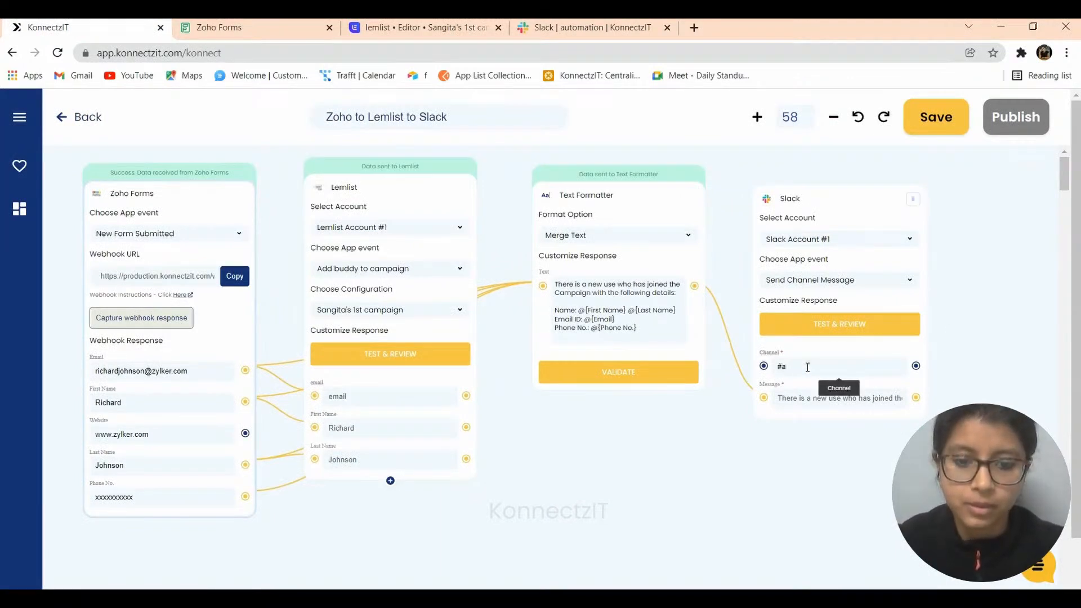
pyautogui.write('automation')
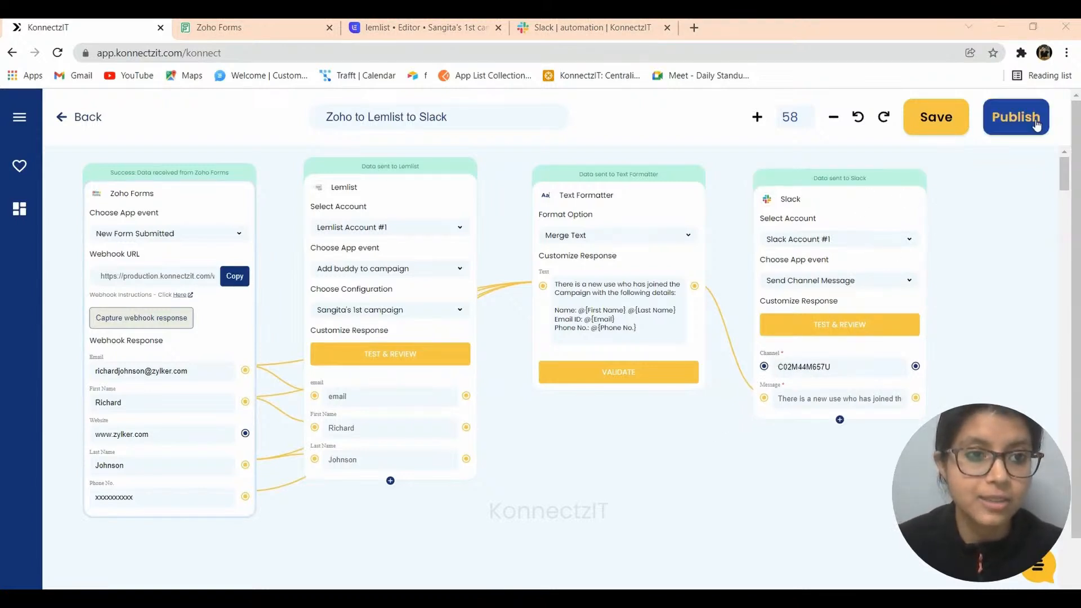
# - Publish the konnect, then reopen 'Zoho to Lemlist to Slack' from Home for editing
pyautogui.click(1016, 118)
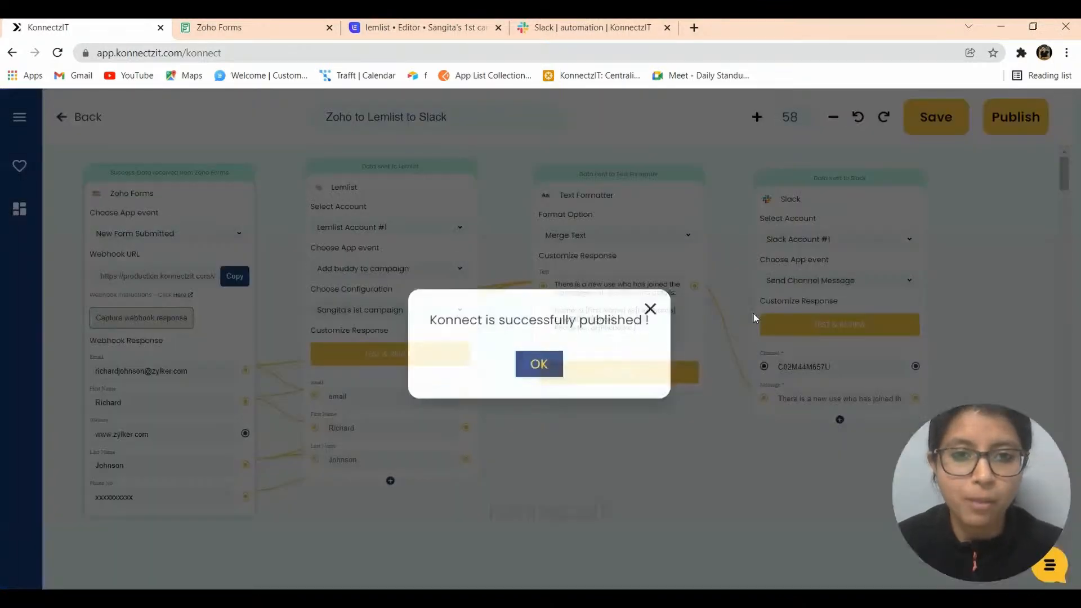
pyautogui.click(539, 366)
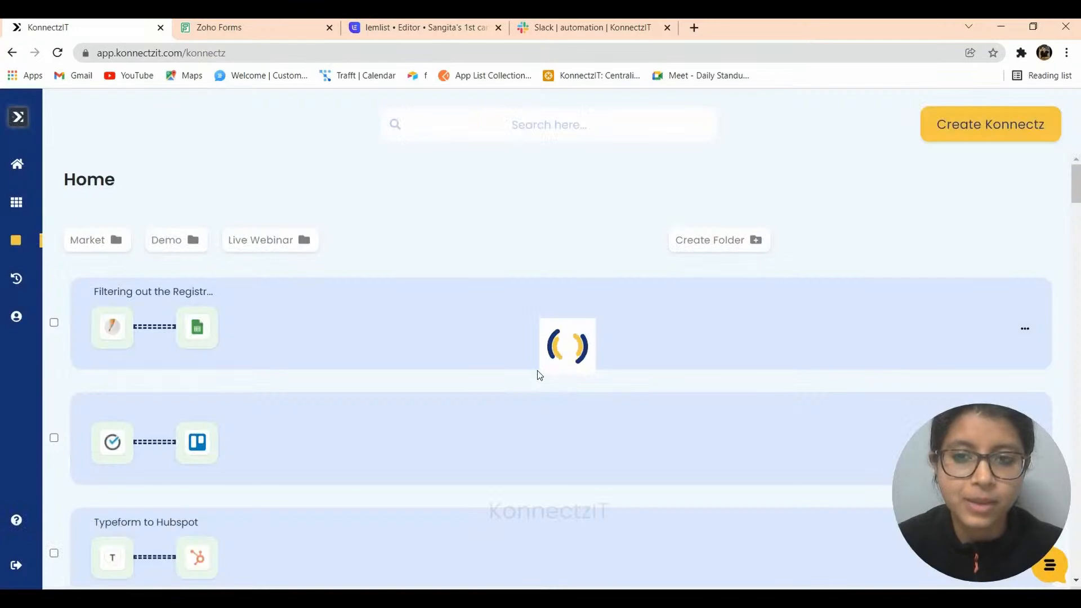
pyautogui.click(492, 304)
pyautogui.click(648, 398)
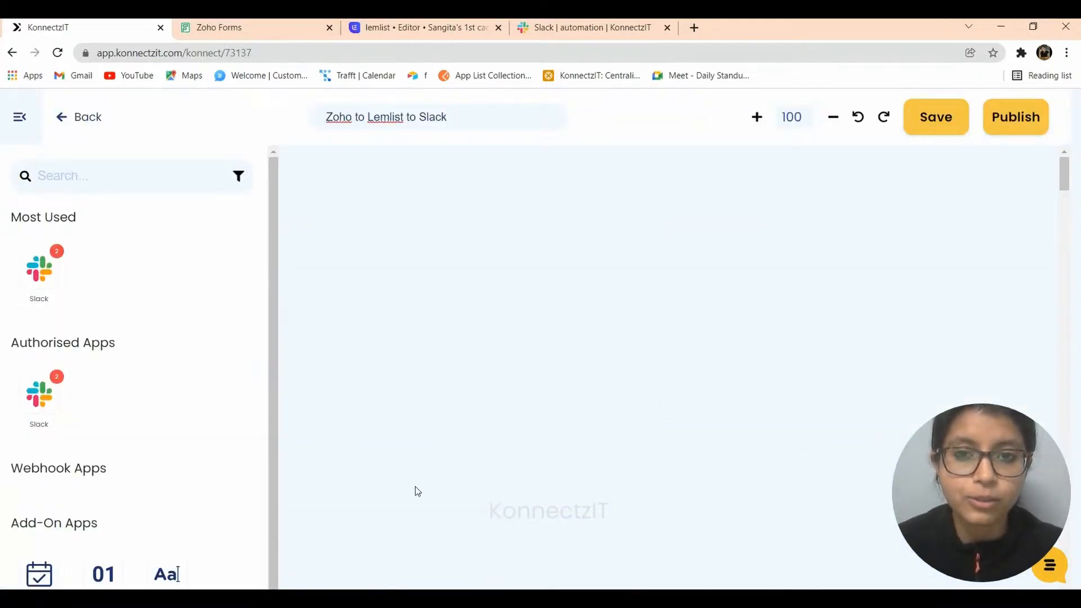
# - Check the lemlist campaign leads and Slack's #automation channel, then go to the Zoho Forms webhook settings
pyautogui.click(406, 32)
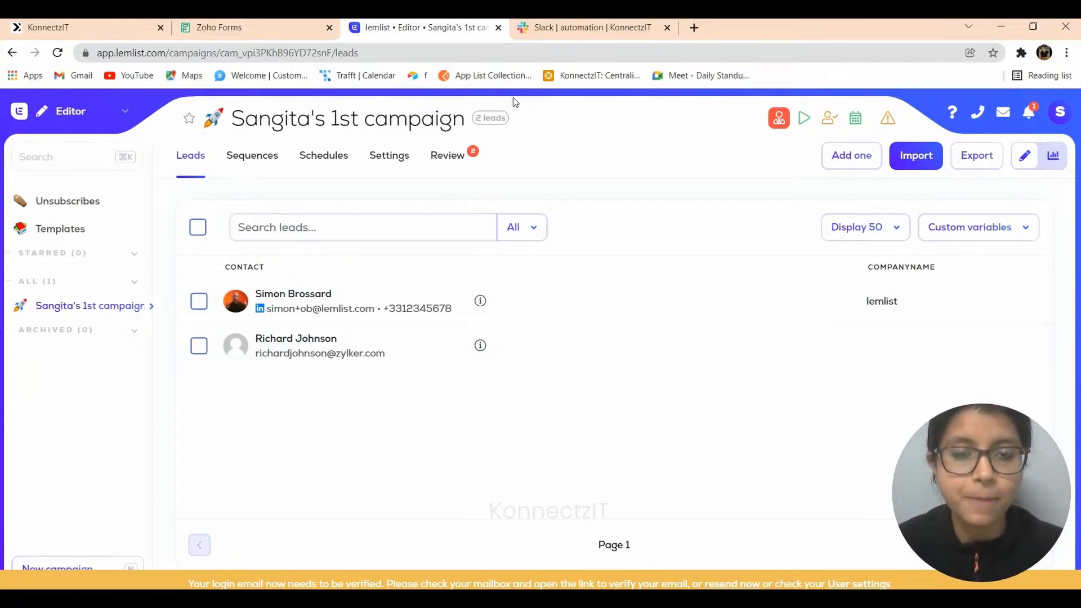
pyautogui.click(585, 27)
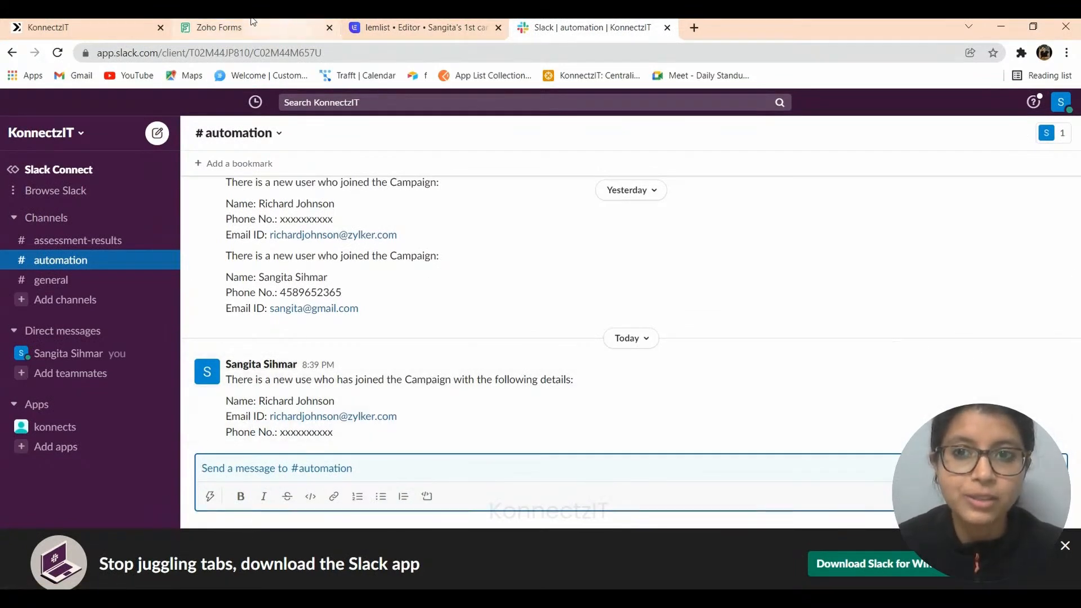
pyautogui.click(130, 23)
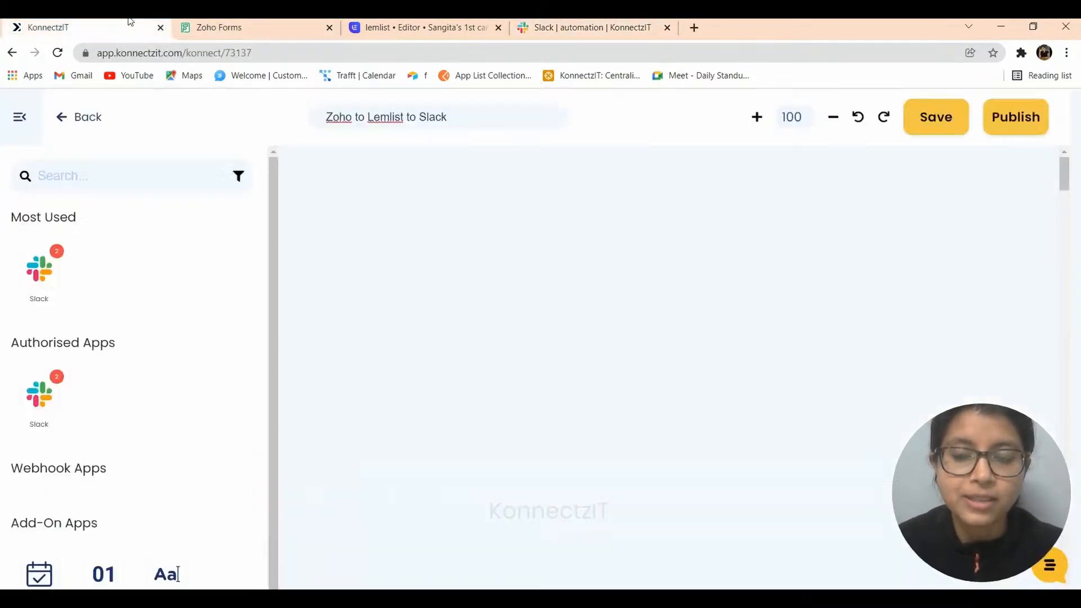
pyautogui.click(24, 118)
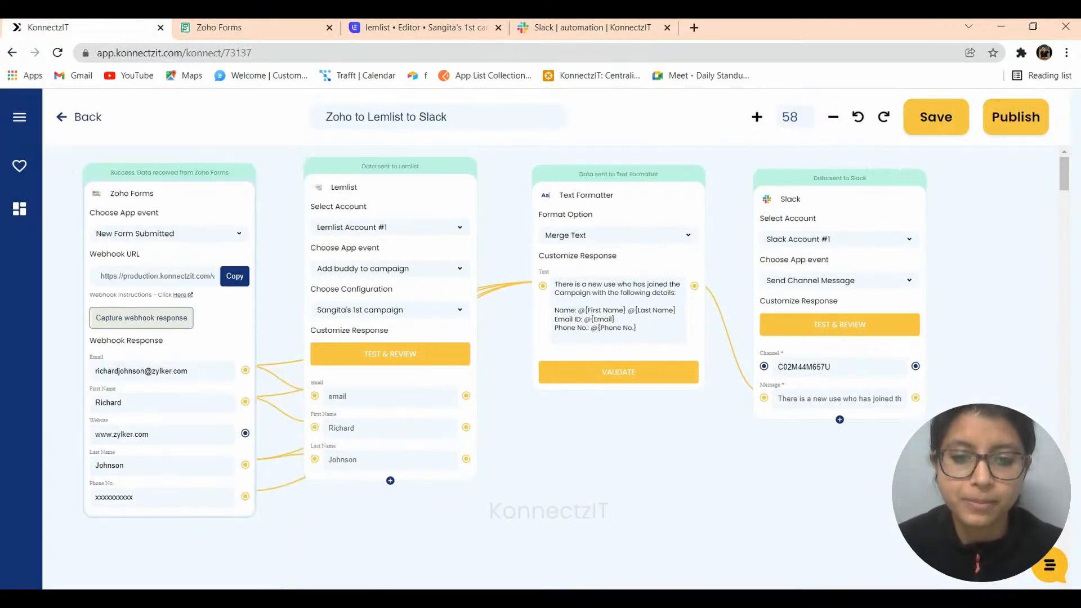
pyautogui.click(236, 25)
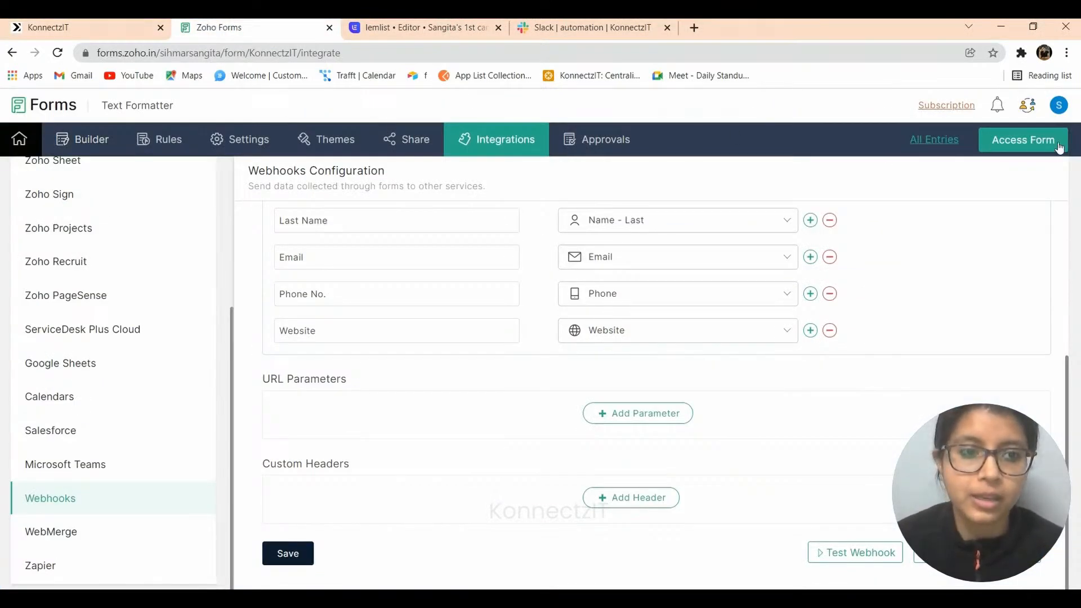
pyautogui.click(1042, 143)
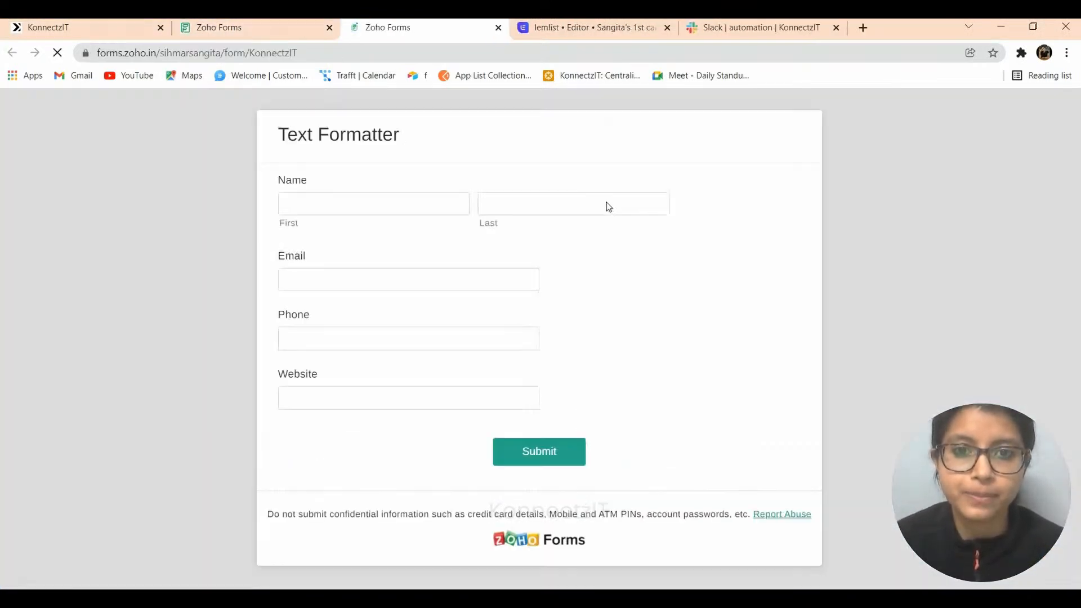
pyautogui.press('Tab')
pyautogui.press('Tab')
pyautogui.press('Tab')
pyautogui.press('Tab')
pyautogui.write('www.konnectzit.com')
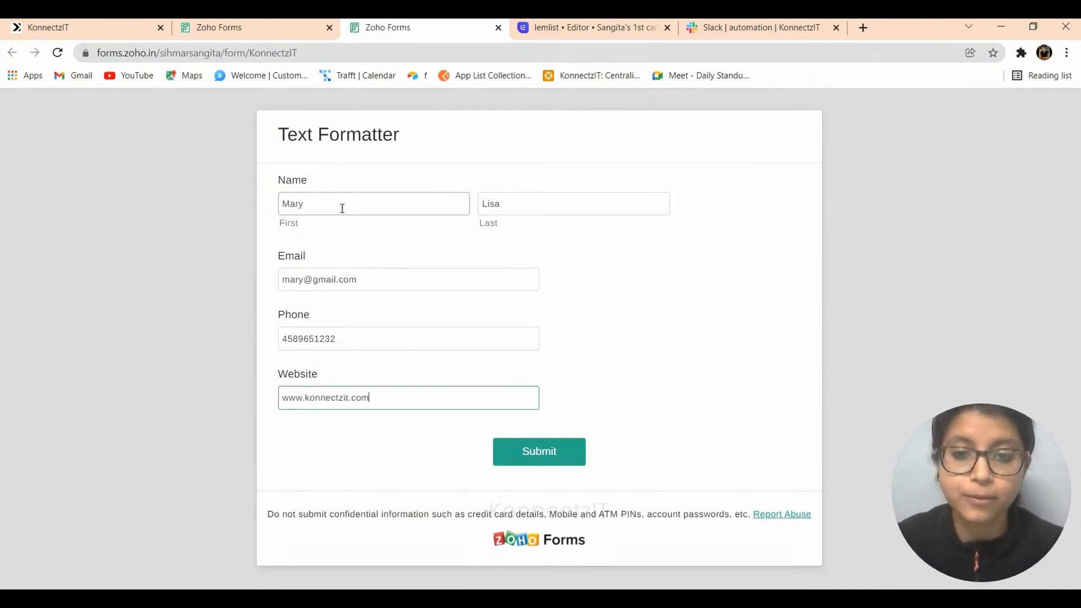
pyautogui.click(533, 453)
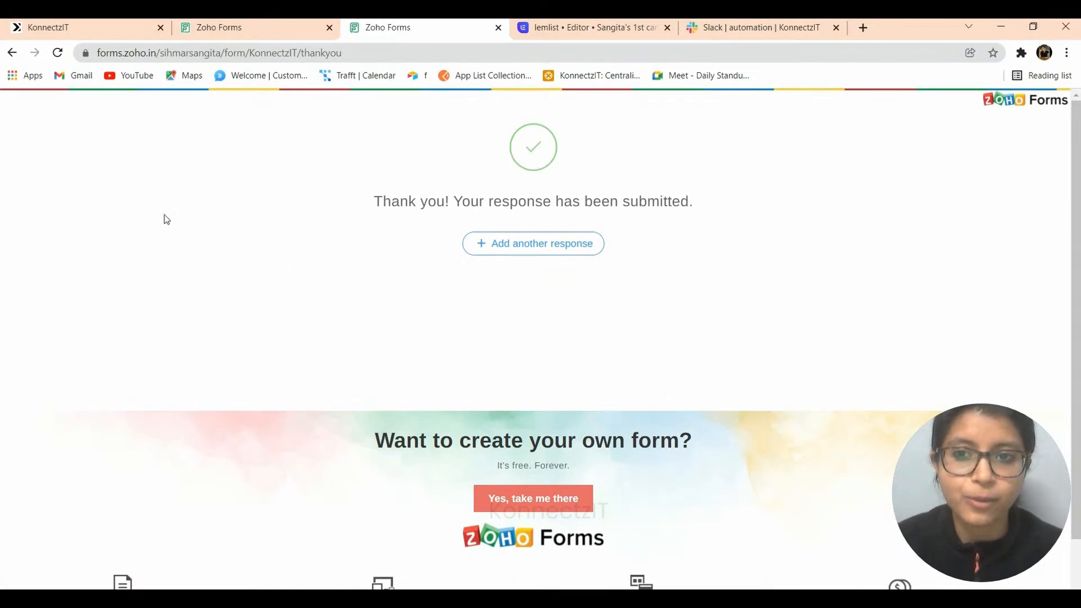
pyautogui.click(66, 27)
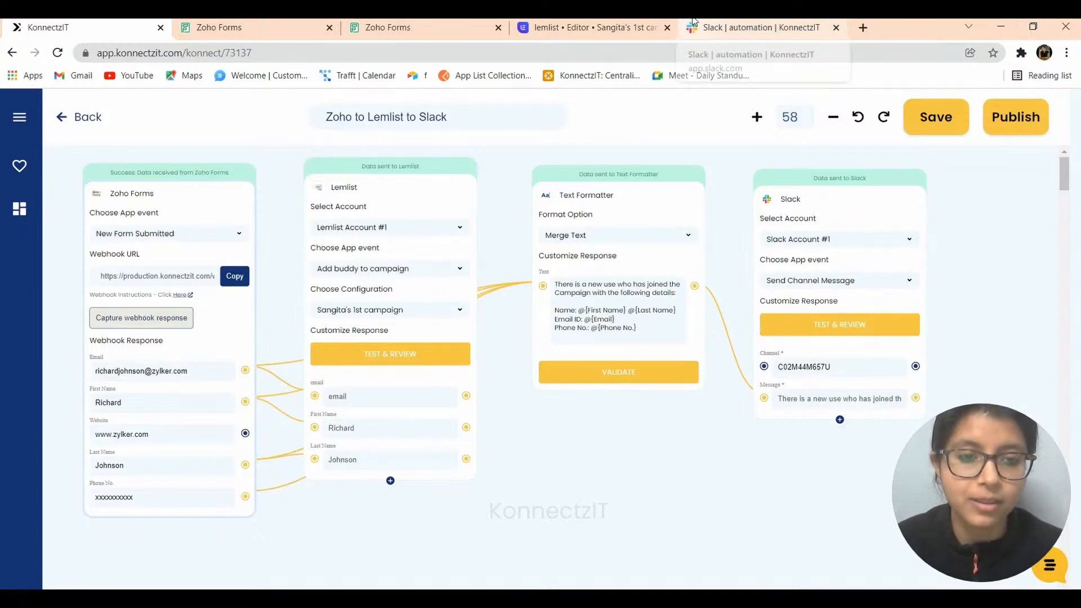
# - Confirm the new contact appears as a third lead in lemlist and in Slack #automation
pyautogui.click(560, 24)
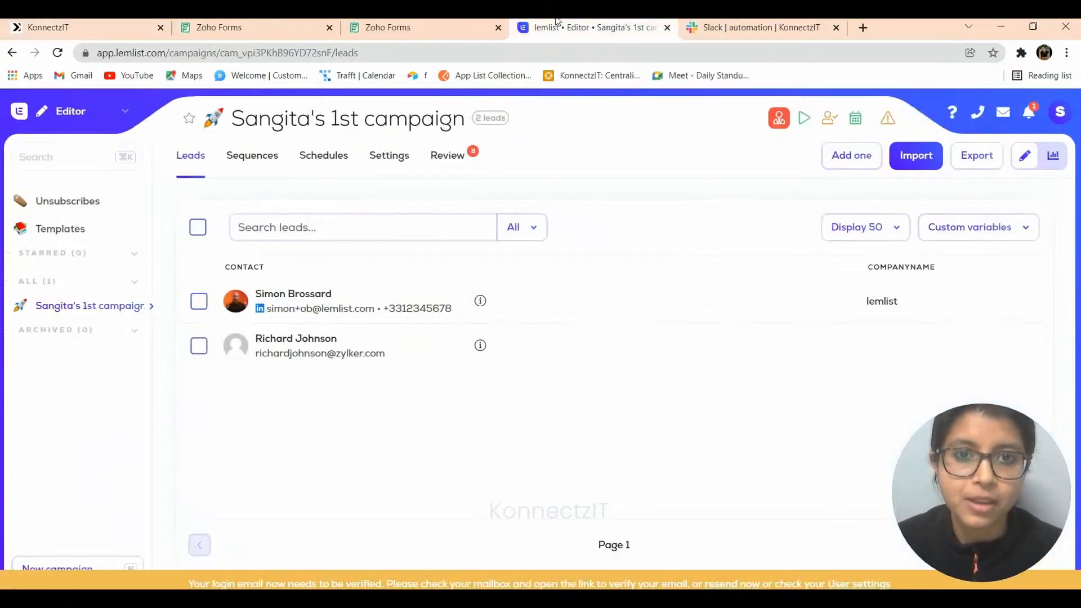
pyautogui.click(58, 53)
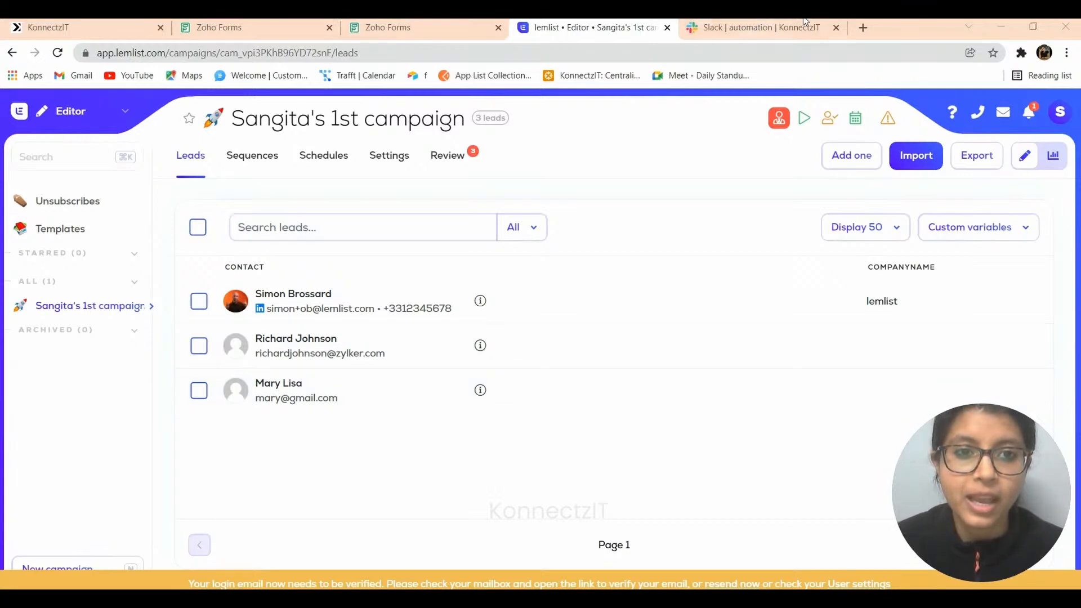
pyautogui.click(704, 23)
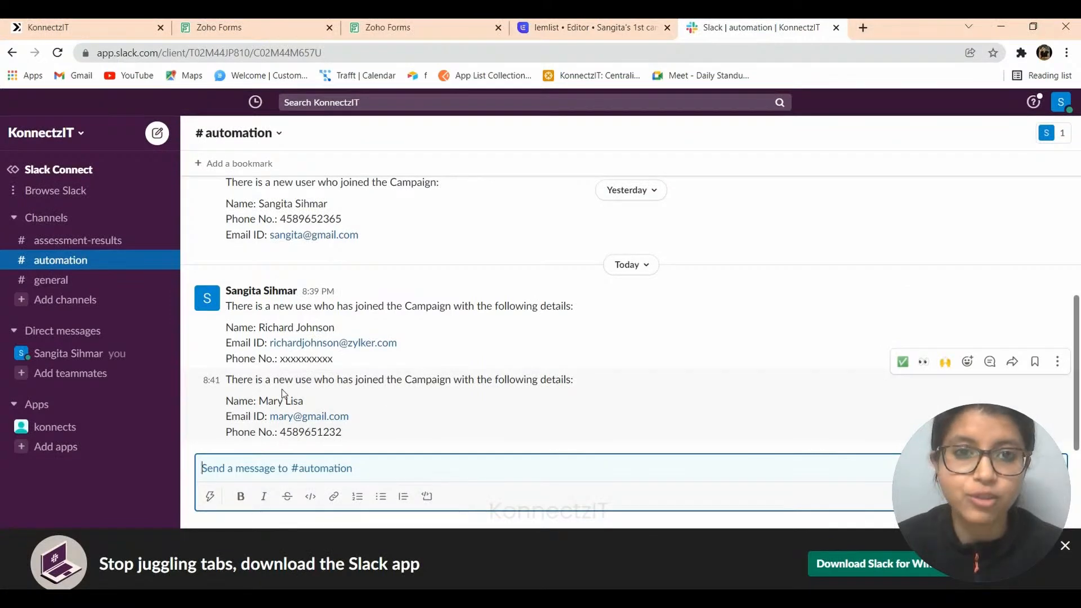
pyautogui.click(85, 27)
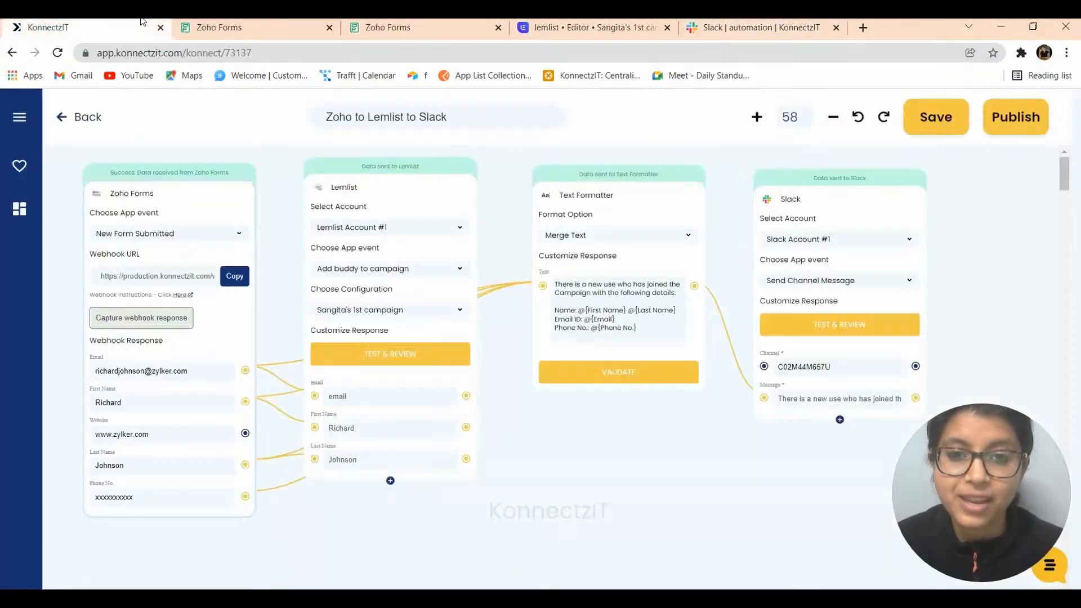